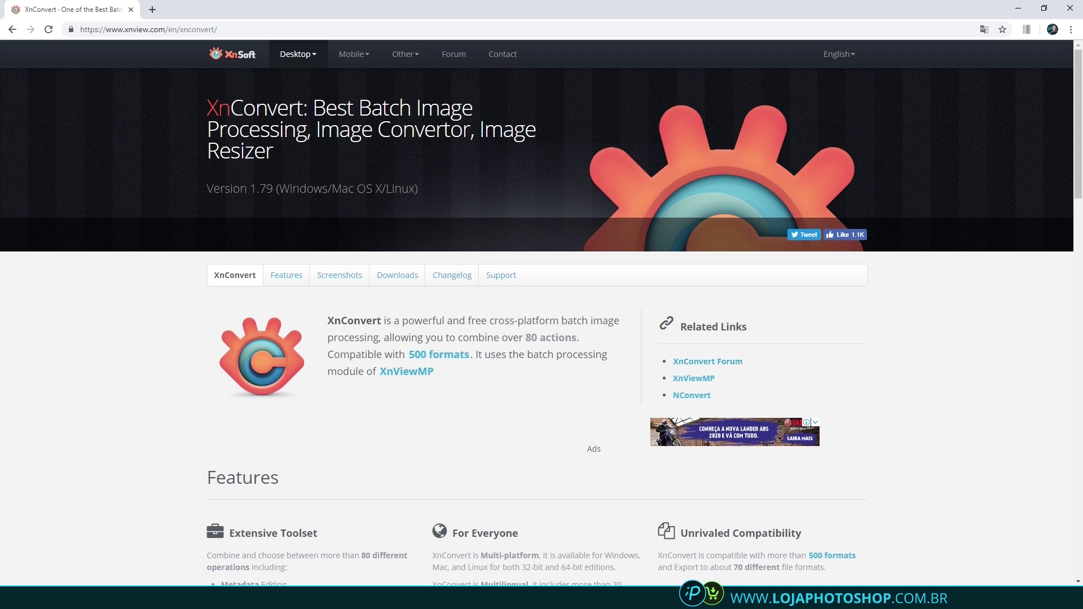
- Download the 64-bit Windows setup of XnConvert 1.79 and save it in the CONVERTER IMAGENS EM LOTE folder
click(360, 572)
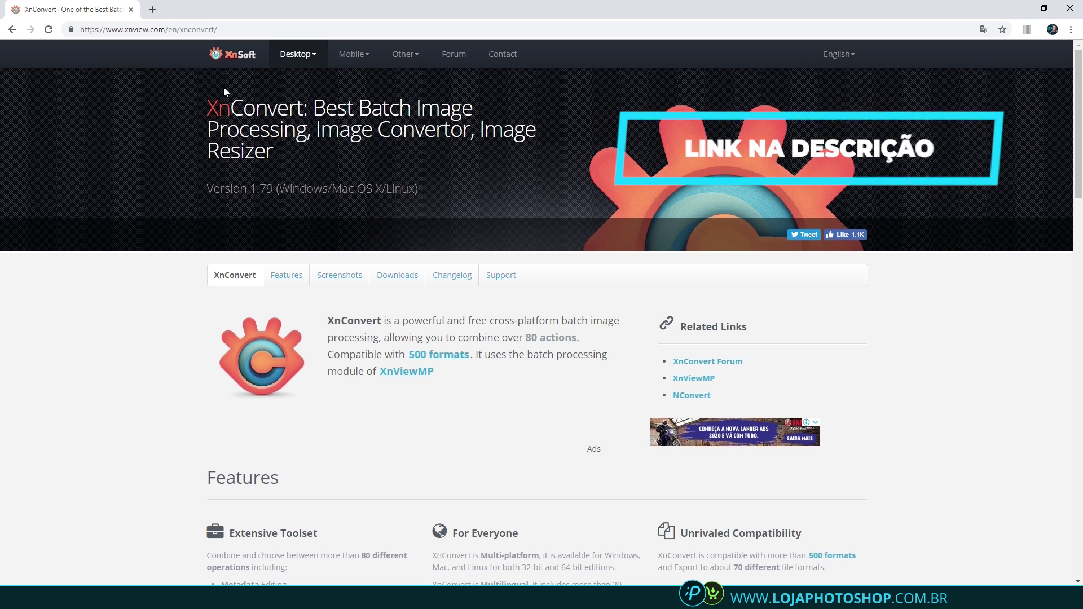
scroll(198, 255, down, 12)
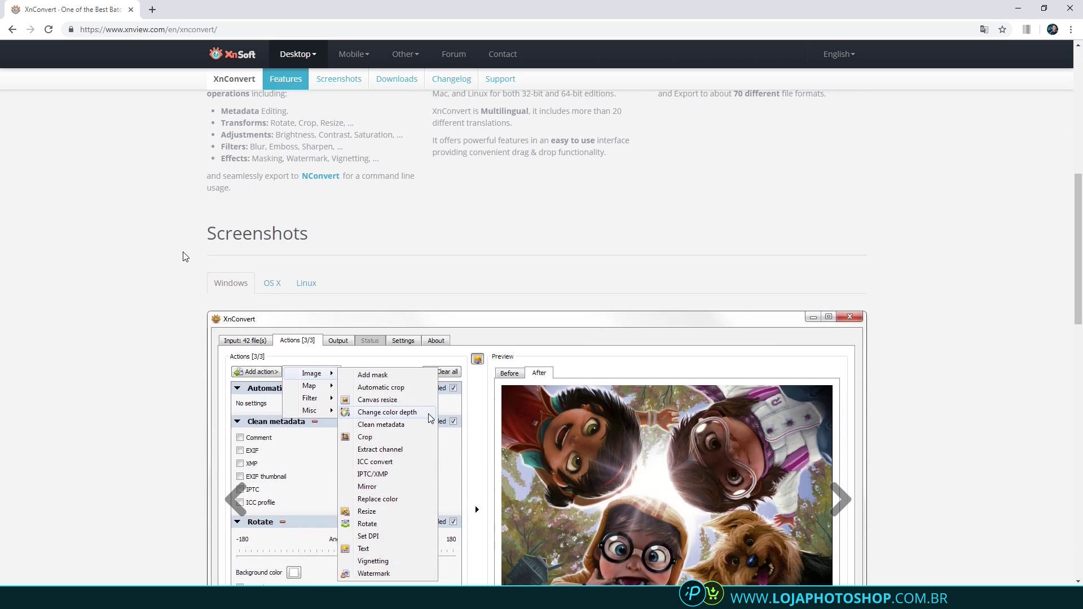
scroll(152, 261, down, 5)
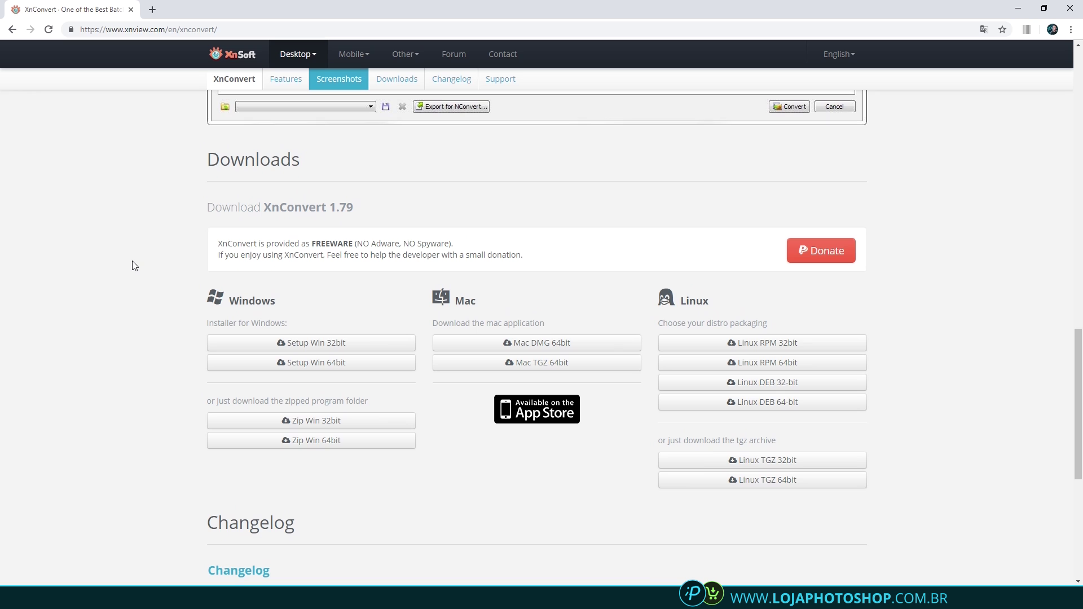
scroll(131, 260, up, 9)
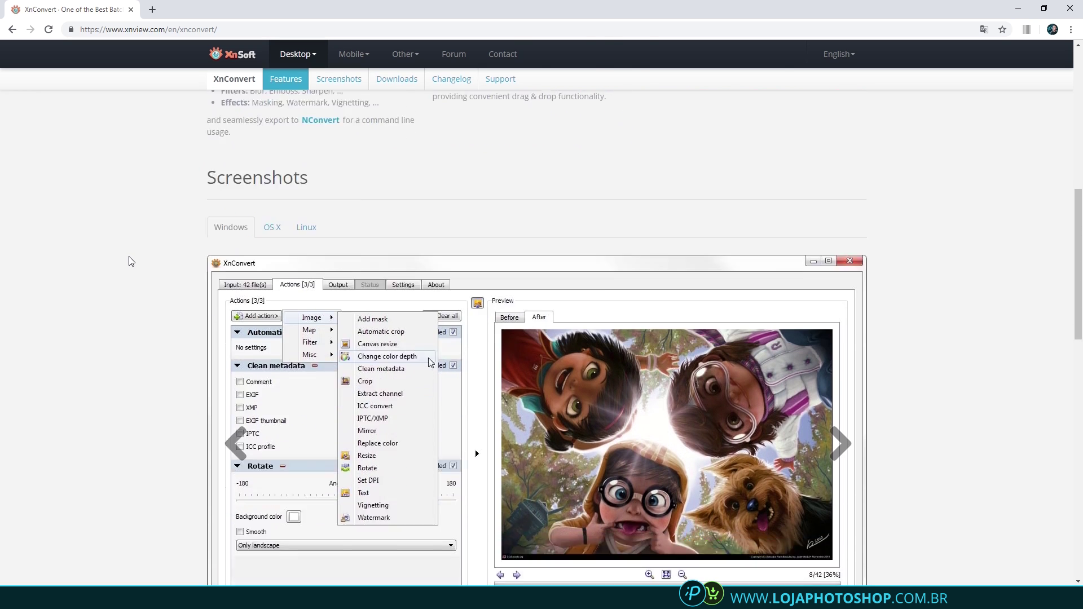
scroll(131, 260, down, 4)
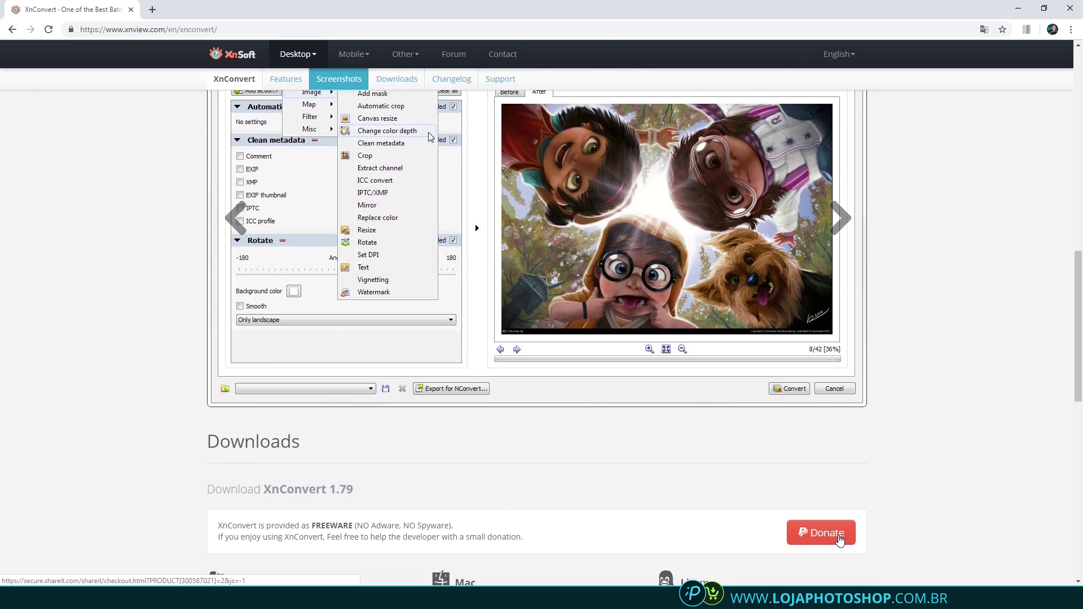
scroll(189, 376, up, 5)
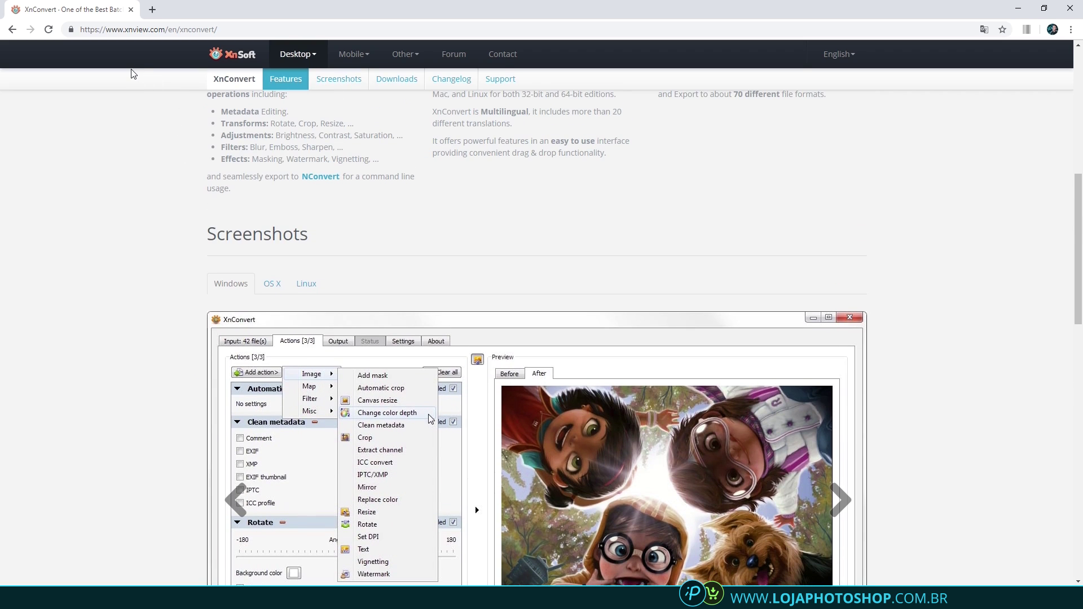
scroll(138, 175, down, 2)
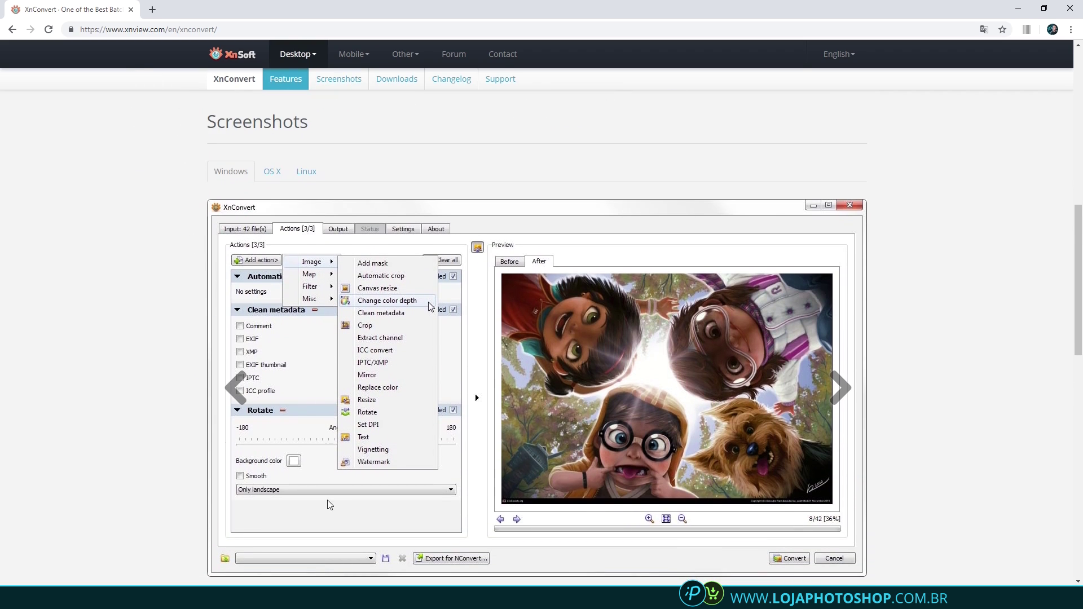
scroll(370, 488, down, 7)
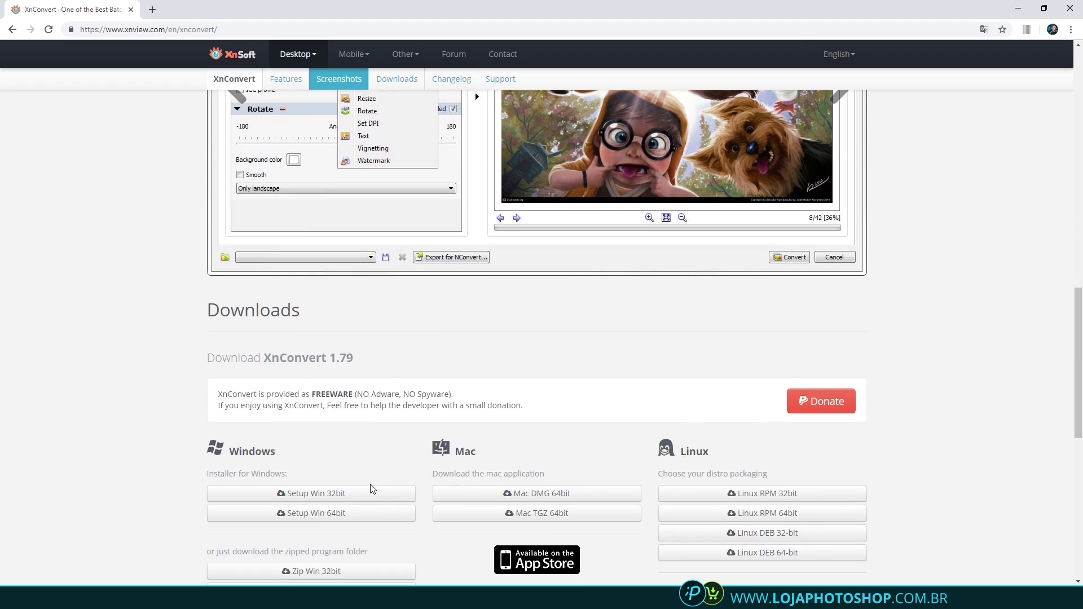
click(338, 428)
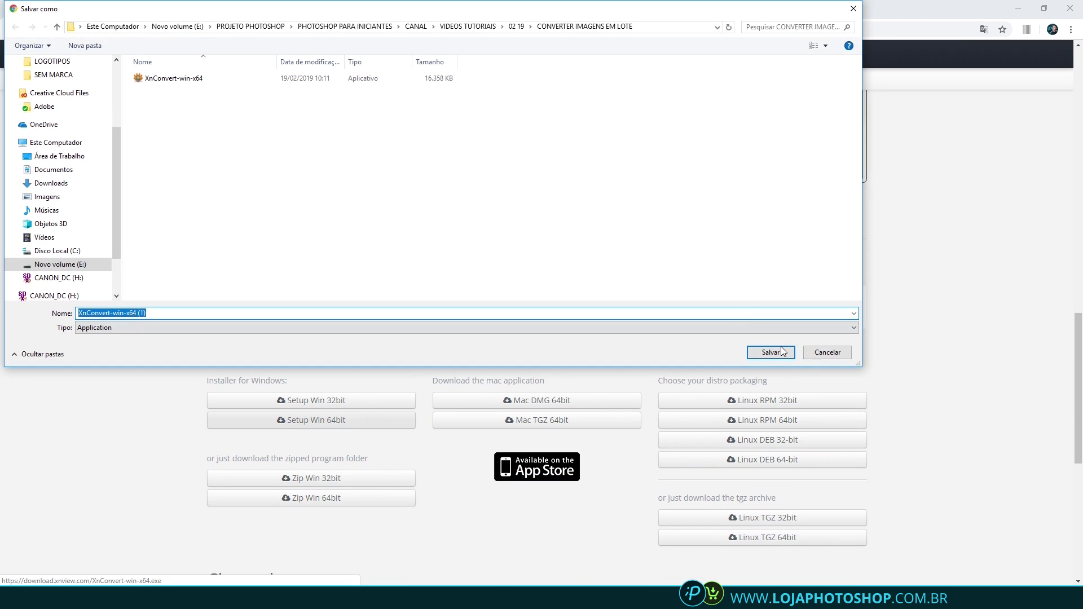
click(783, 352)
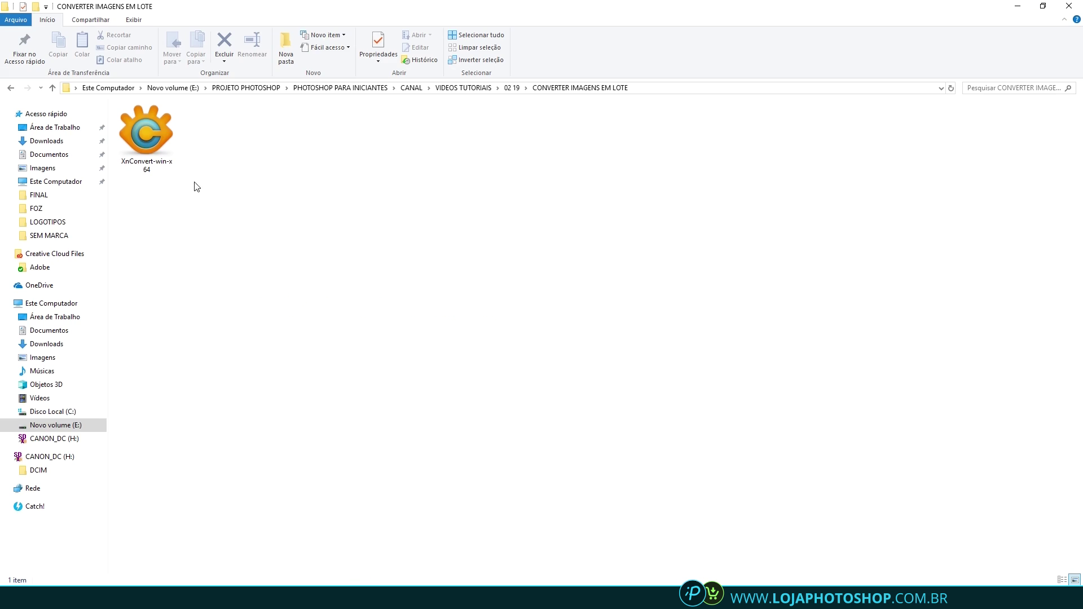
- Run the XnConvert-win-x64 installer, allow it to make changes, and choose English as the setup language
double_click(146, 136)
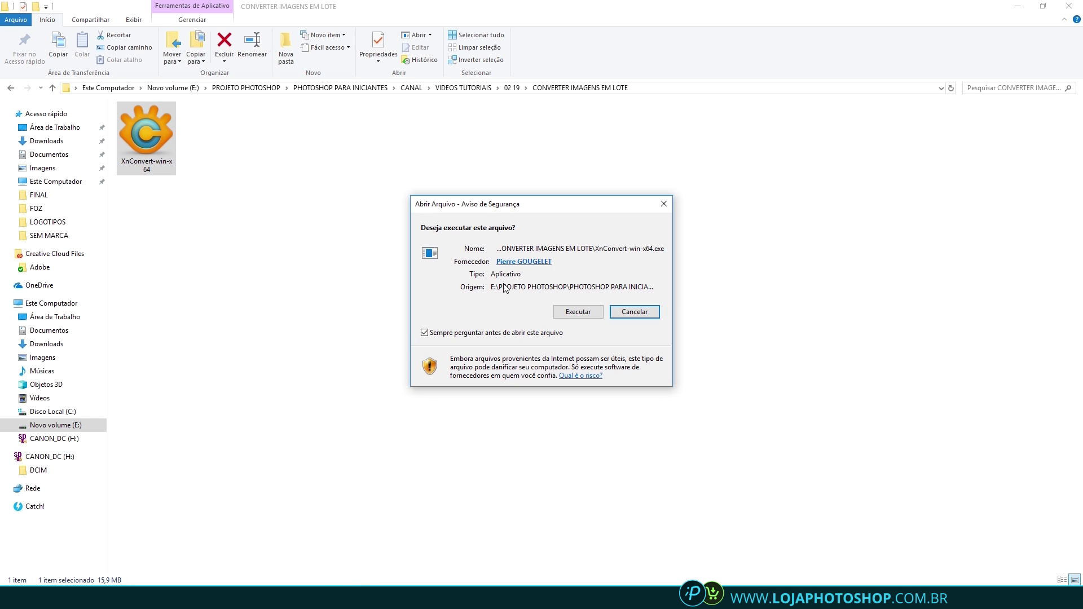
click(559, 312)
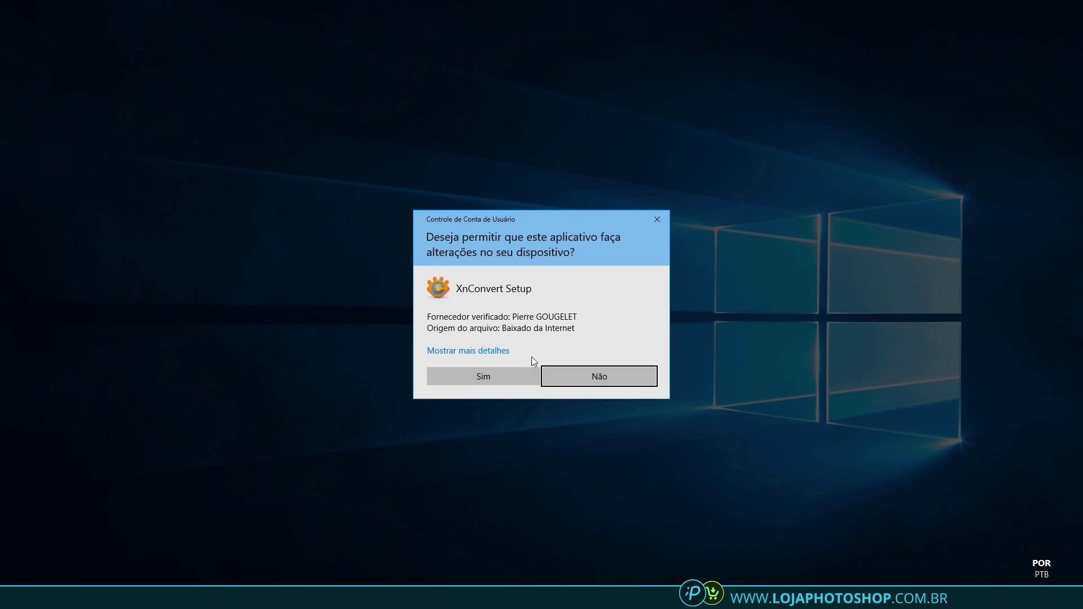
click(508, 377)
click(534, 302)
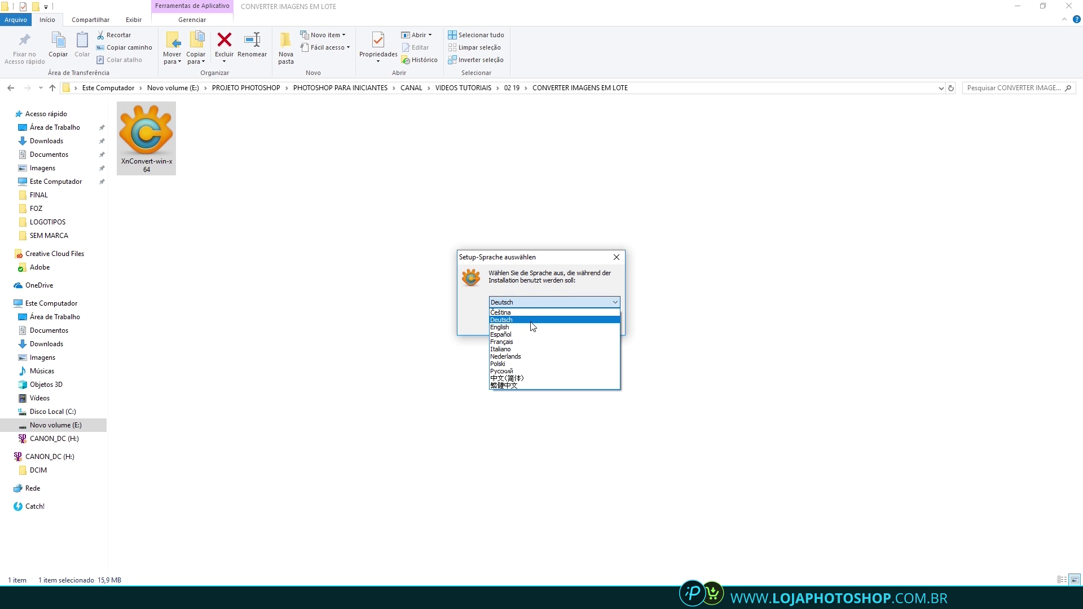
click(530, 321)
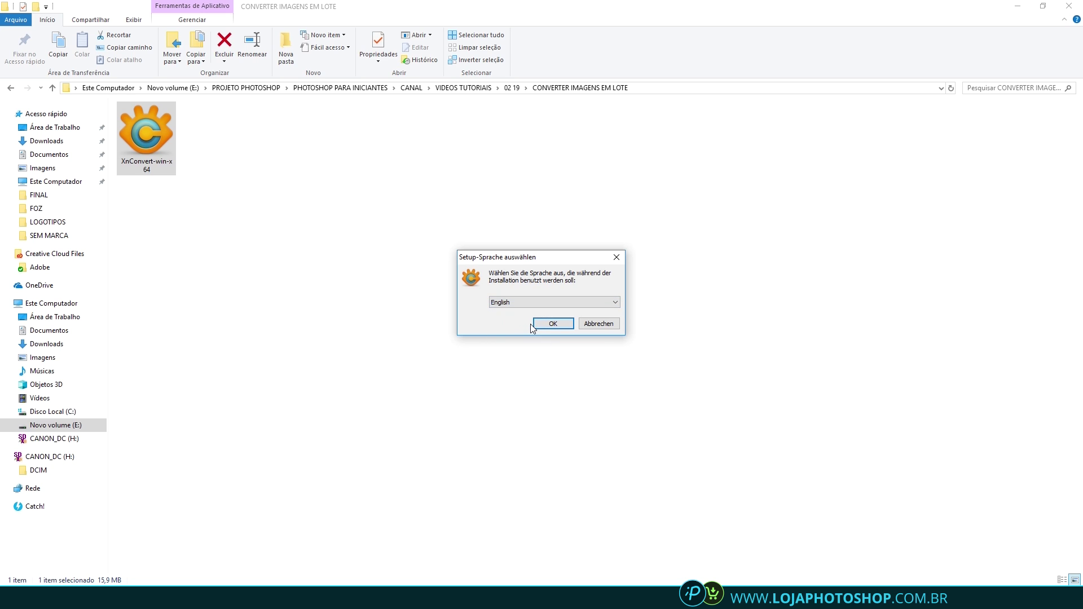
click(546, 323)
- Accept the license, install with the default settings, and finish setup with only Run XnConvert enabled
click(468, 354)
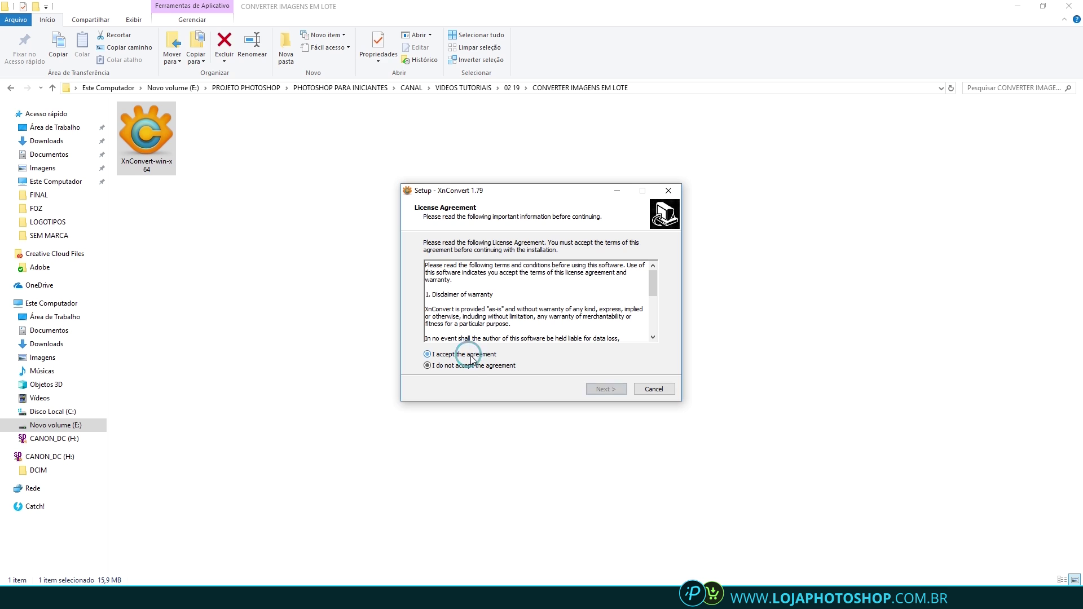
click(606, 389)
click(606, 389)
click(606, 389)
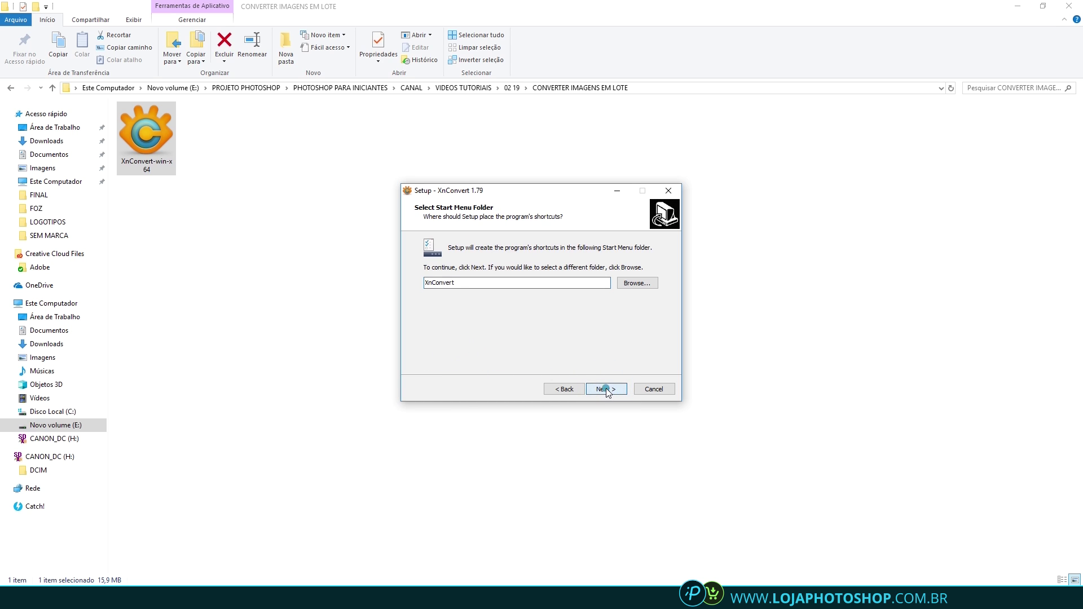
click(606, 389)
click(606, 390)
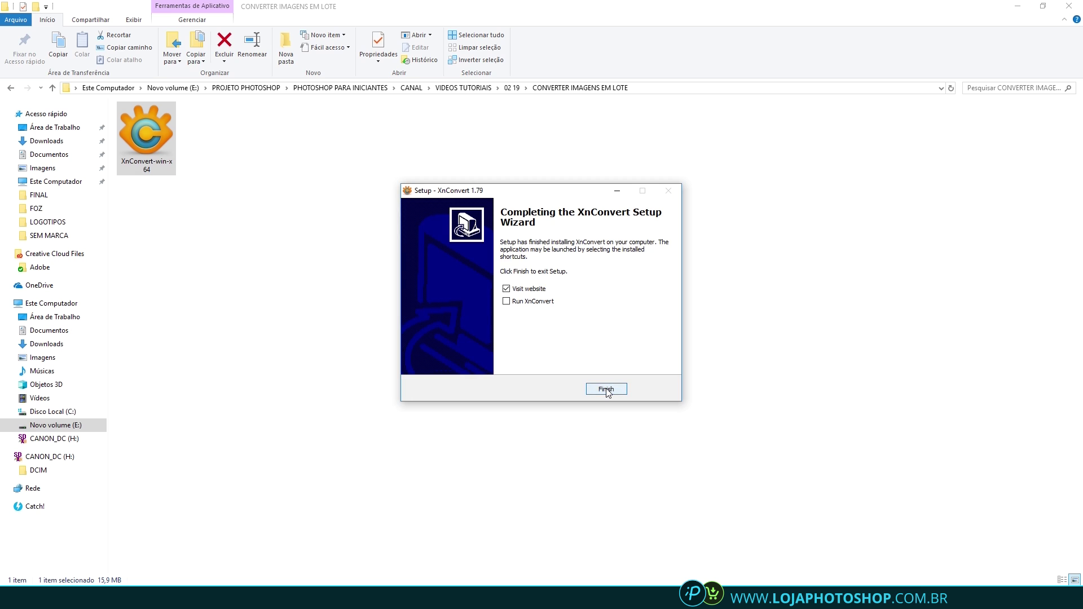
click(529, 288)
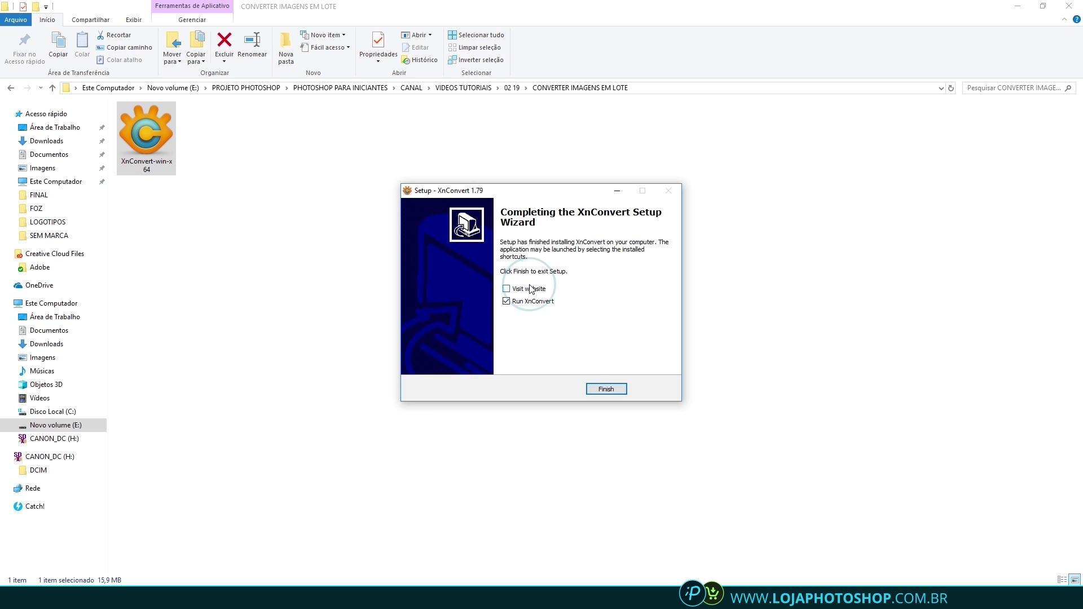
click(603, 389)
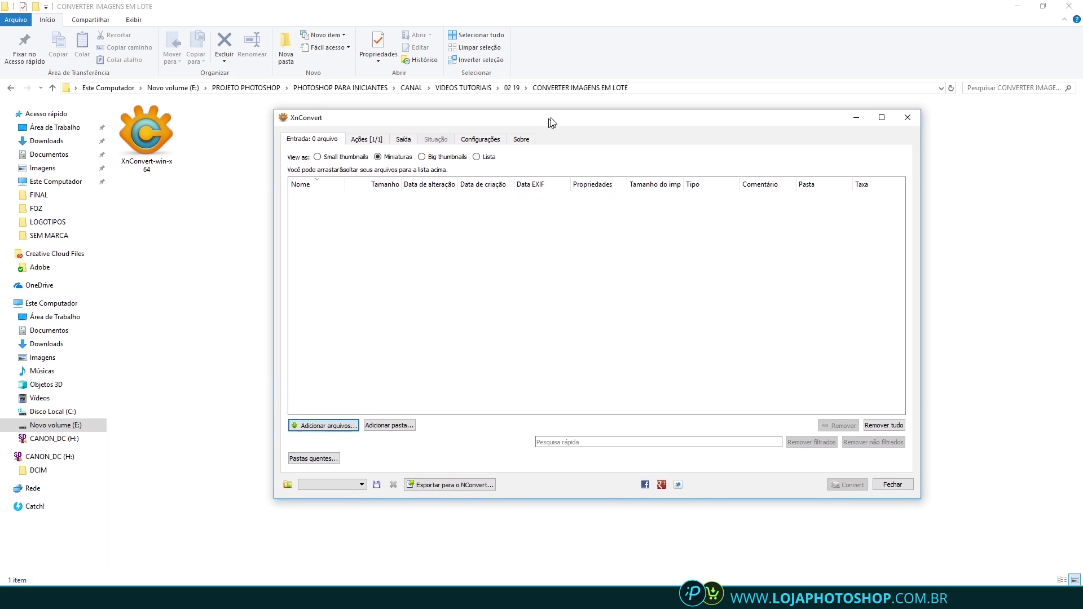
- Open the file selection for adding images and browse the photos in the FOZ folder
click(252, 417)
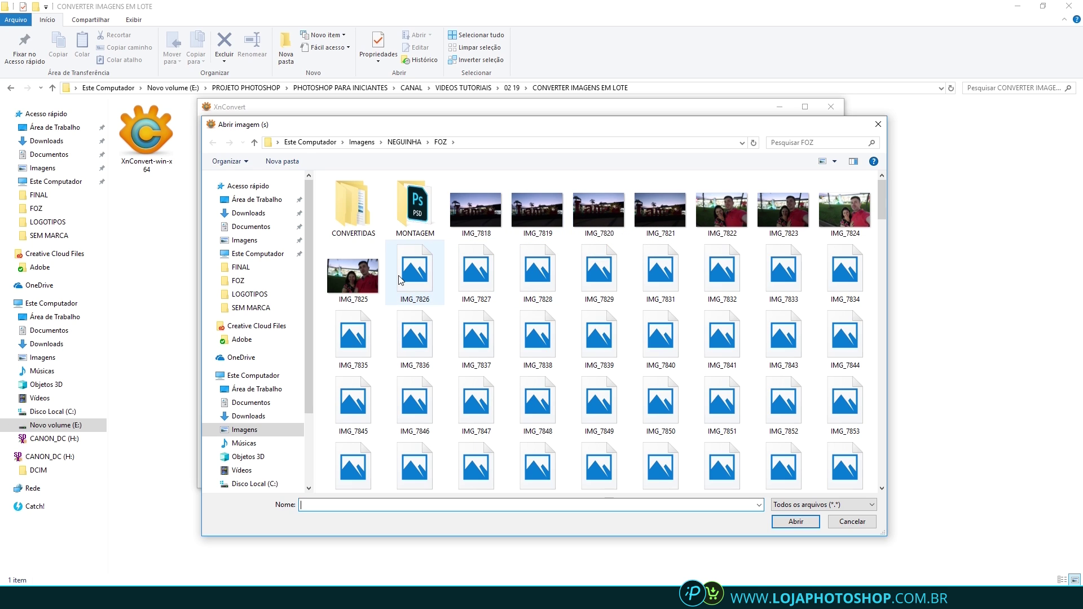
drag(884, 211, 877, 249)
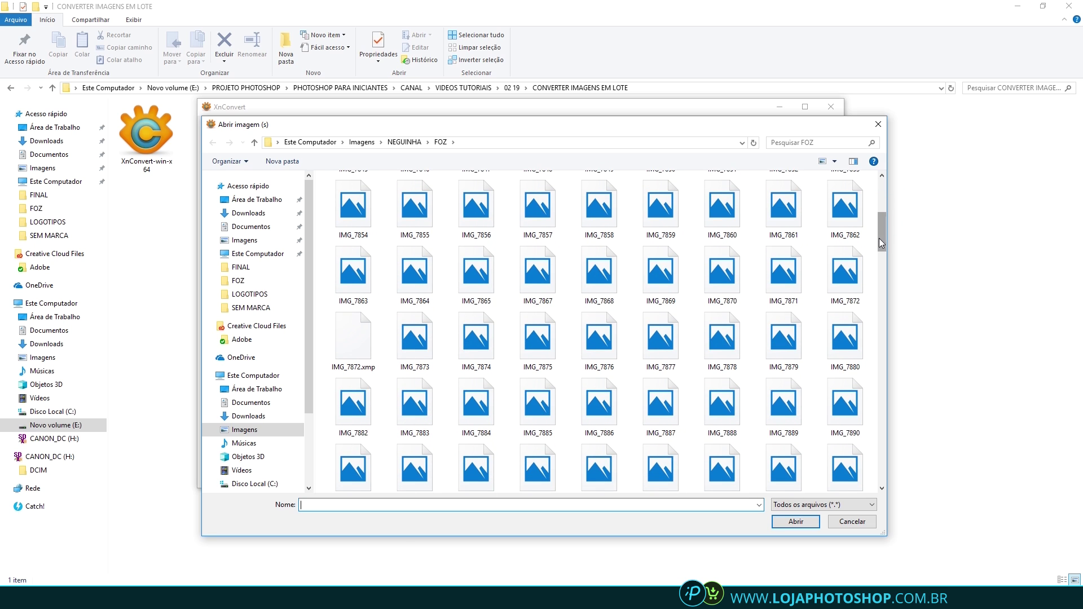
drag(879, 238, 806, 199)
- Look through the converted photos in the SEM MARCA folder inside CONVERTIDAS, then return to the FOZ folder
double_click(353, 225)
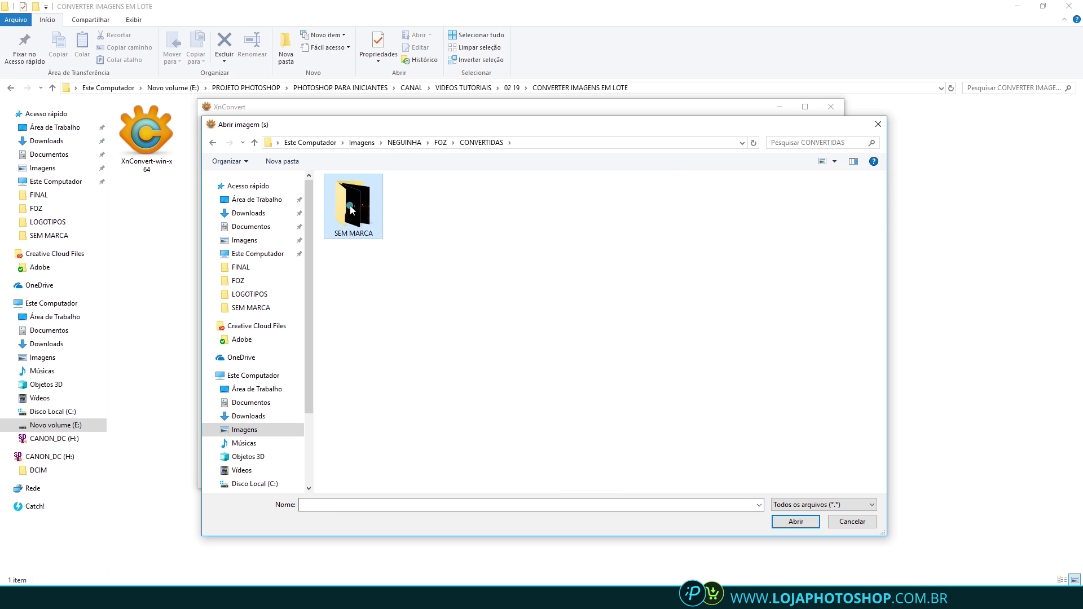
double_click(356, 228)
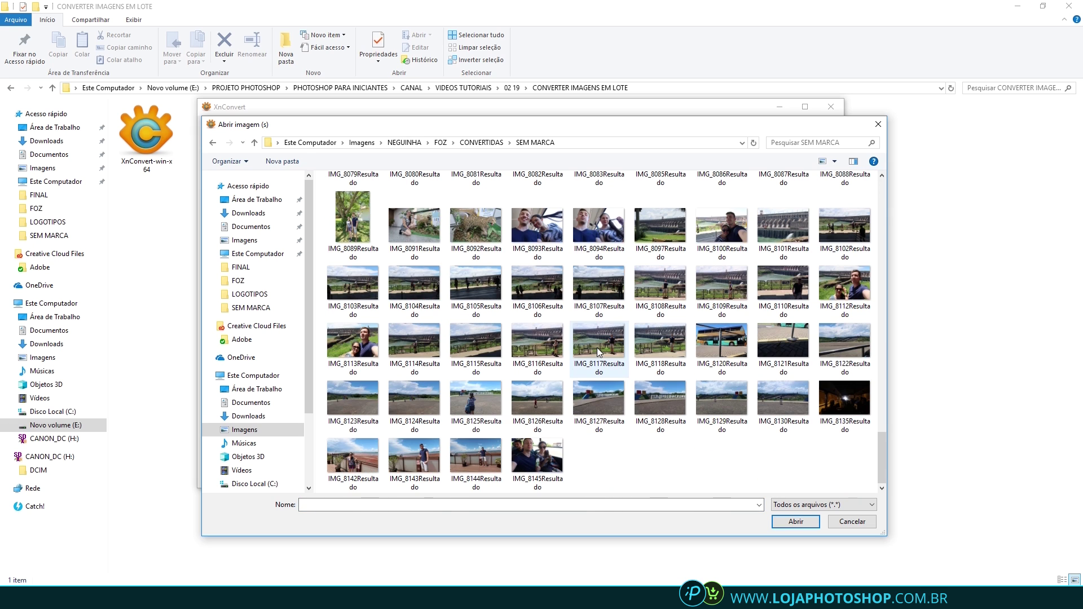
scroll(597, 348, up, 5)
click(213, 143)
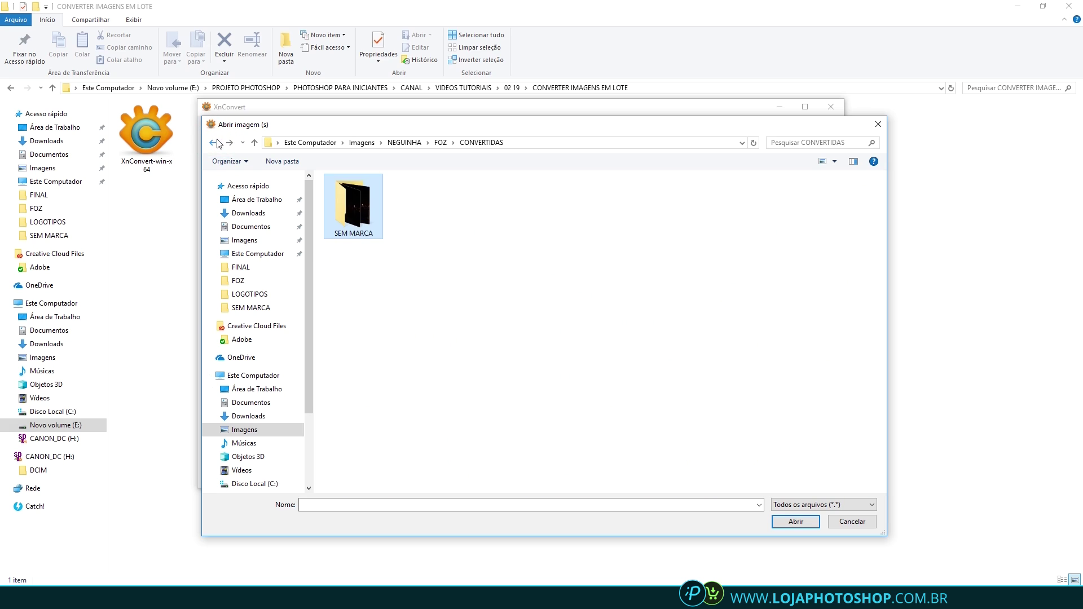
click(213, 142)
- Add the consecutive photos IMG_7875 through IMG_7882 from the FOZ folder to the input list
scroll(624, 300, down, 2)
scroll(624, 300, down, 3)
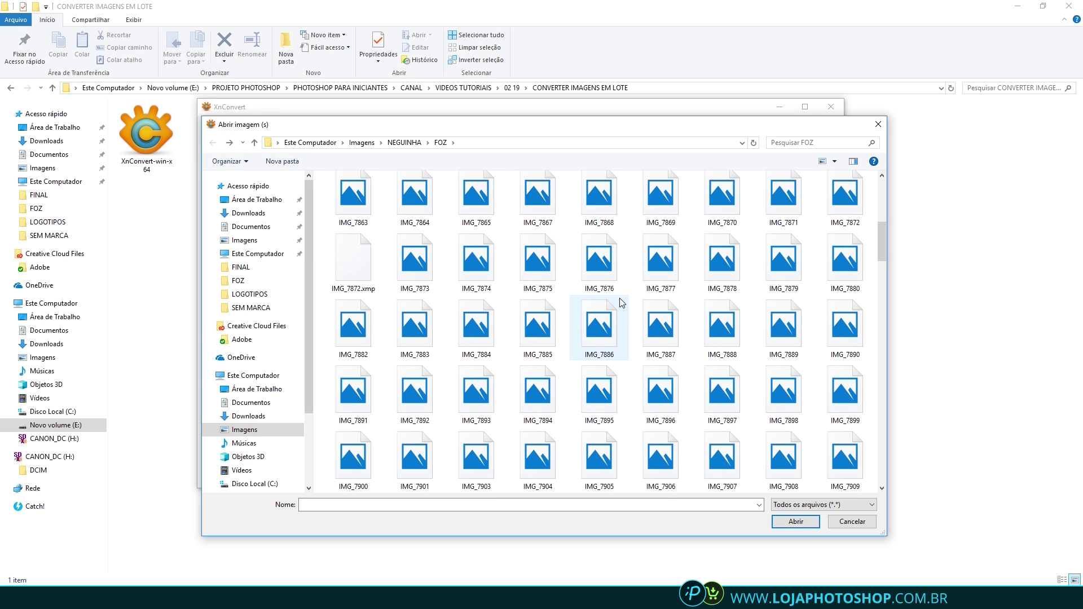
click(548, 274)
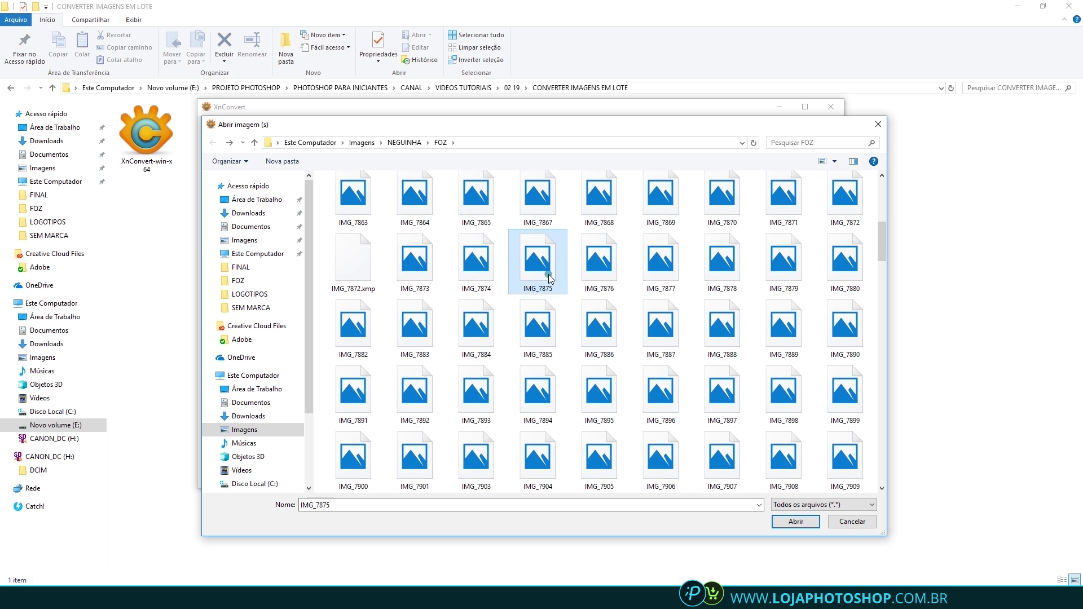
shift+click(356, 337)
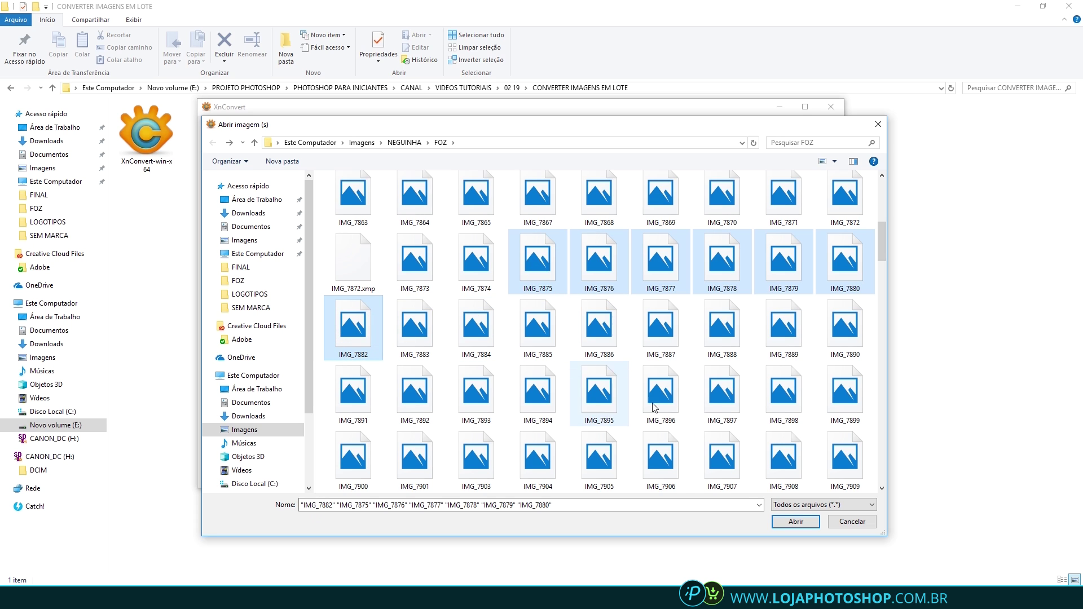
click(795, 521)
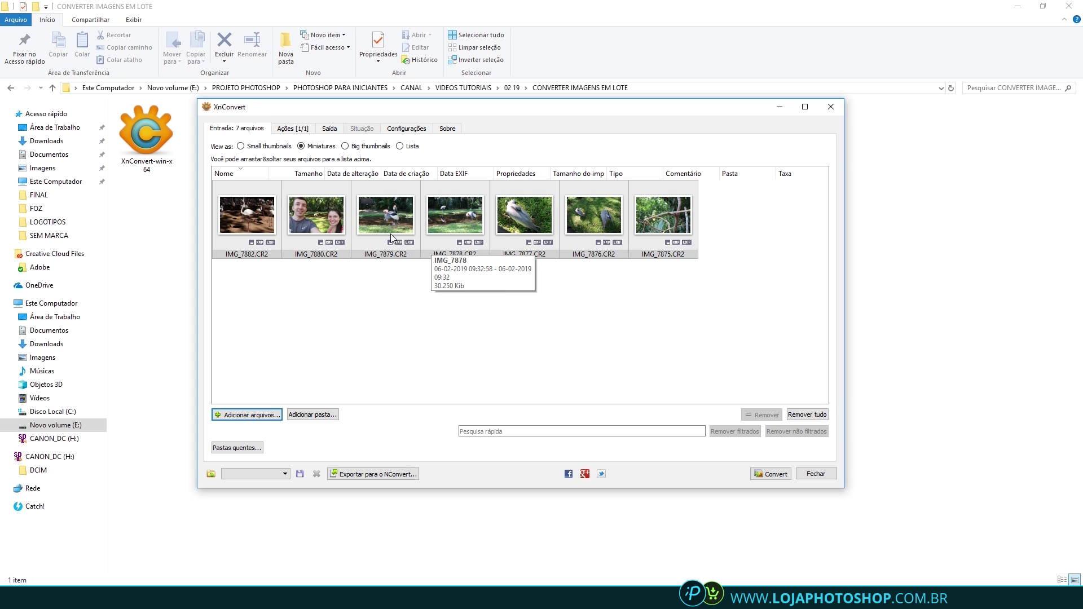
- Compare the input list as big thumbnails, list and small thumbnails, then restore the Miniaturas view
click(345, 146)
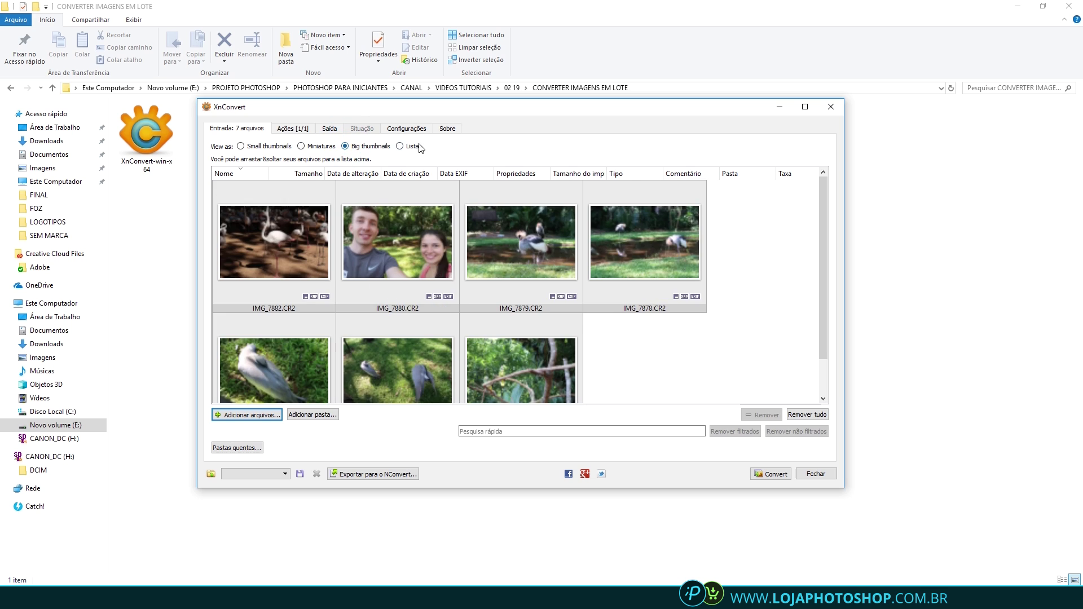
click(411, 147)
click(272, 146)
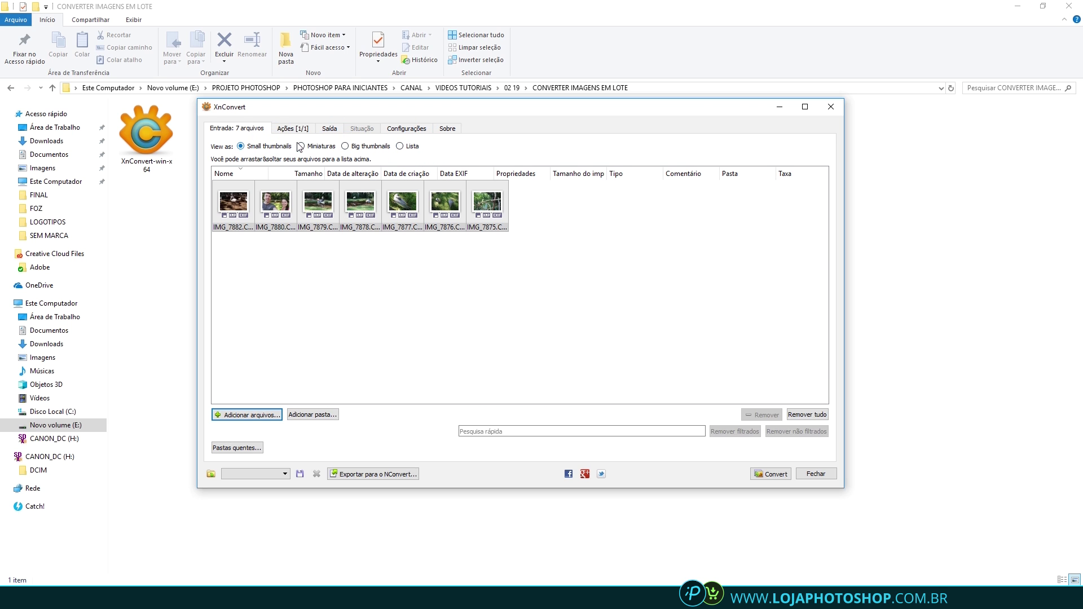
click(311, 149)
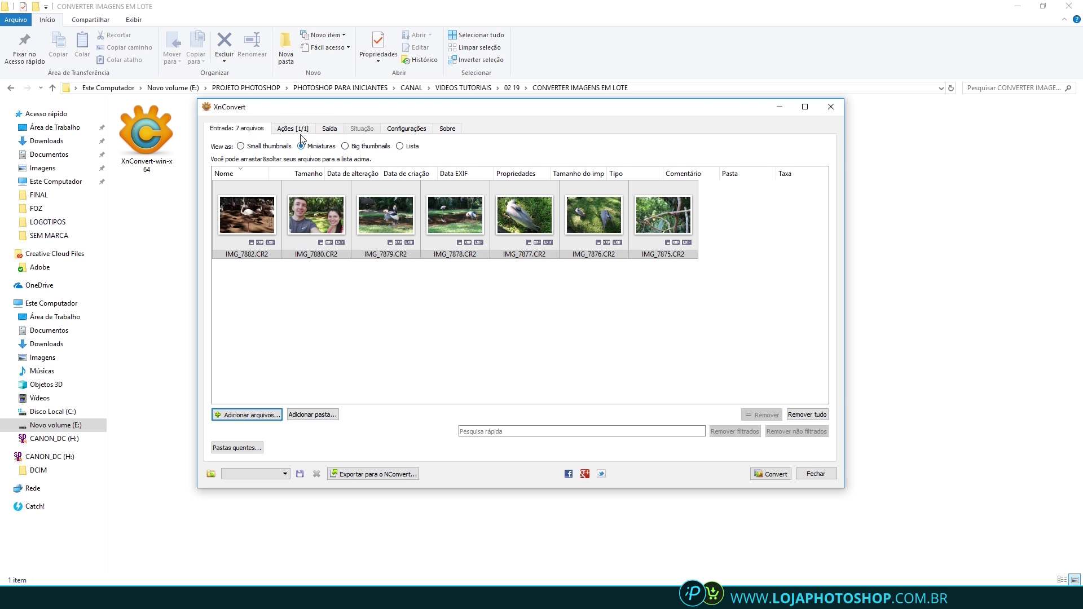
- Clear the existing Marca d'água action from the batch's action list
click(290, 130)
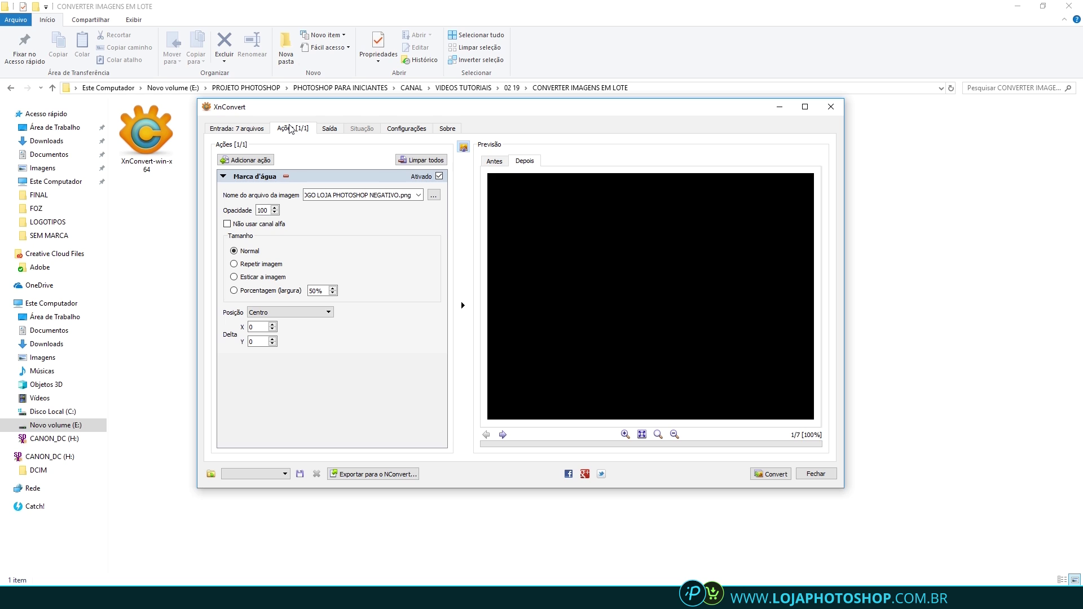
click(424, 160)
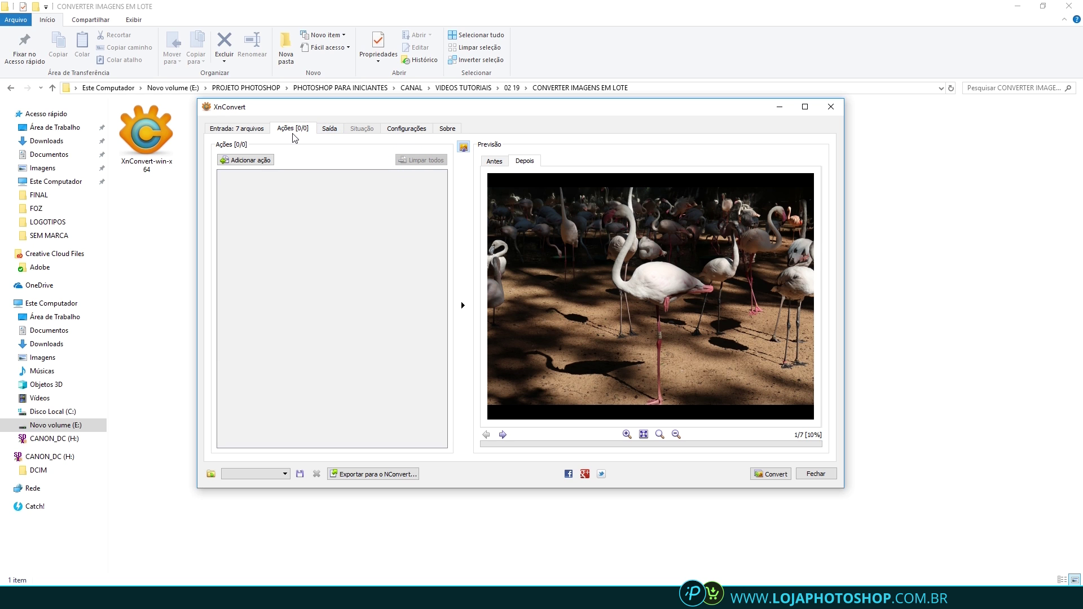
- Add a Marca d'água action to the batch and use CANAL.png from the LOGOTIPOS folder as the watermark image
click(255, 162)
mouse_move(302, 164)
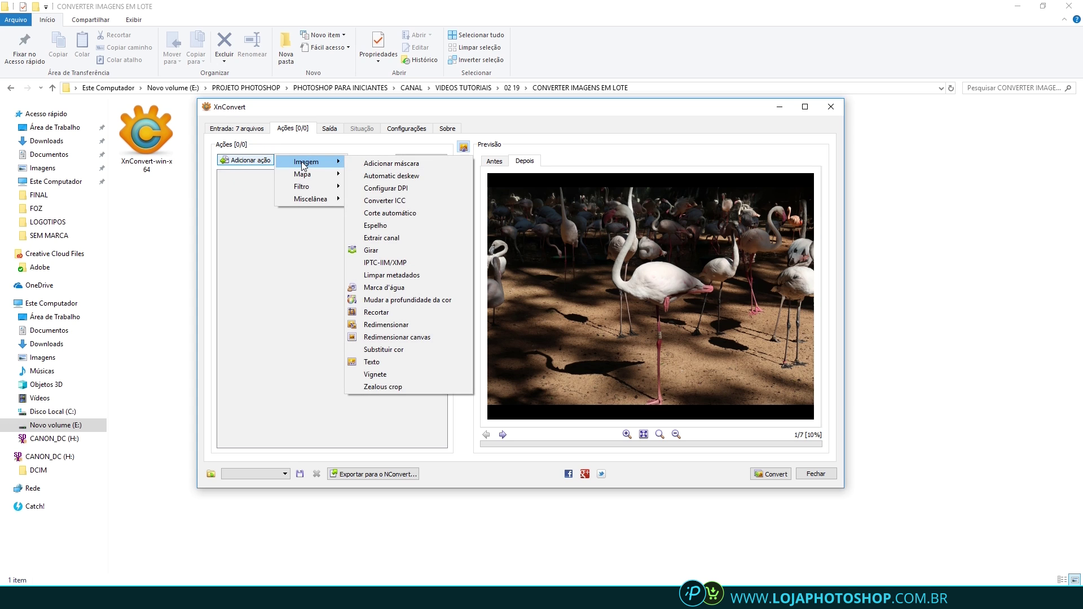
mouse_move(309, 191)
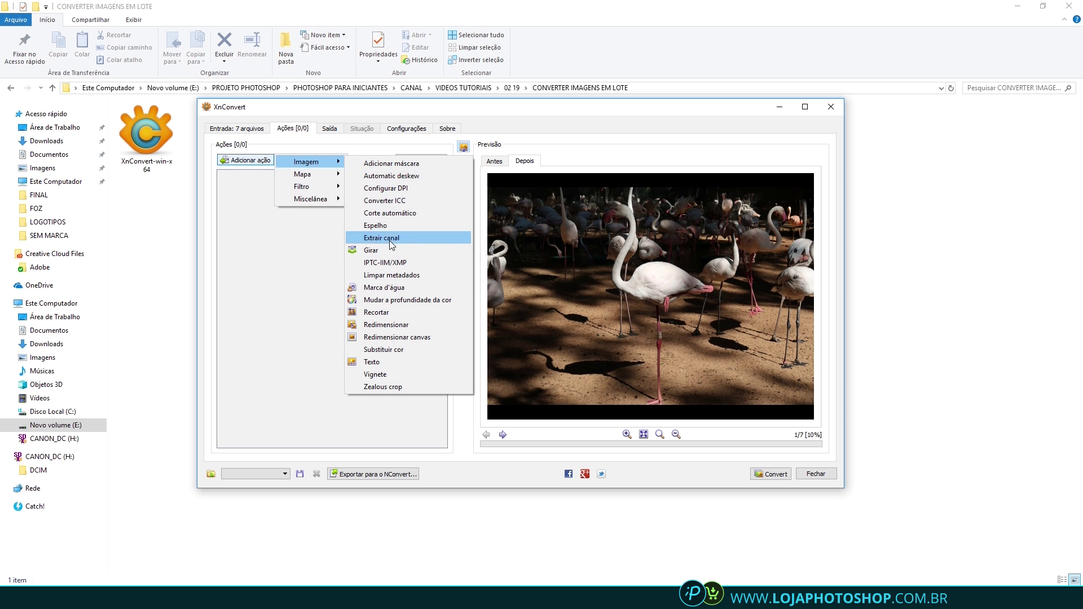
click(395, 289)
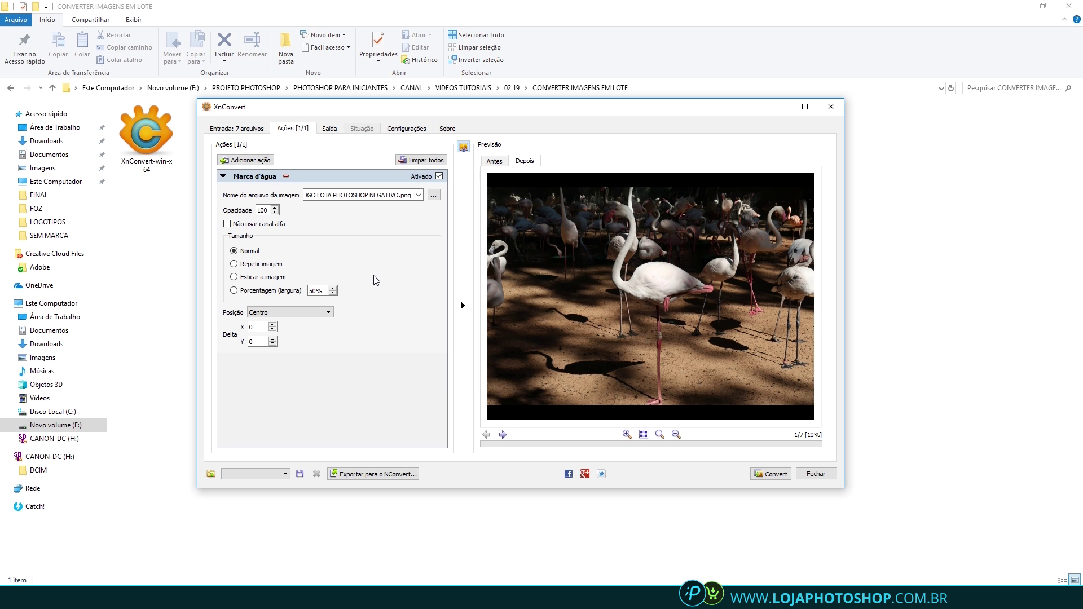
click(433, 194)
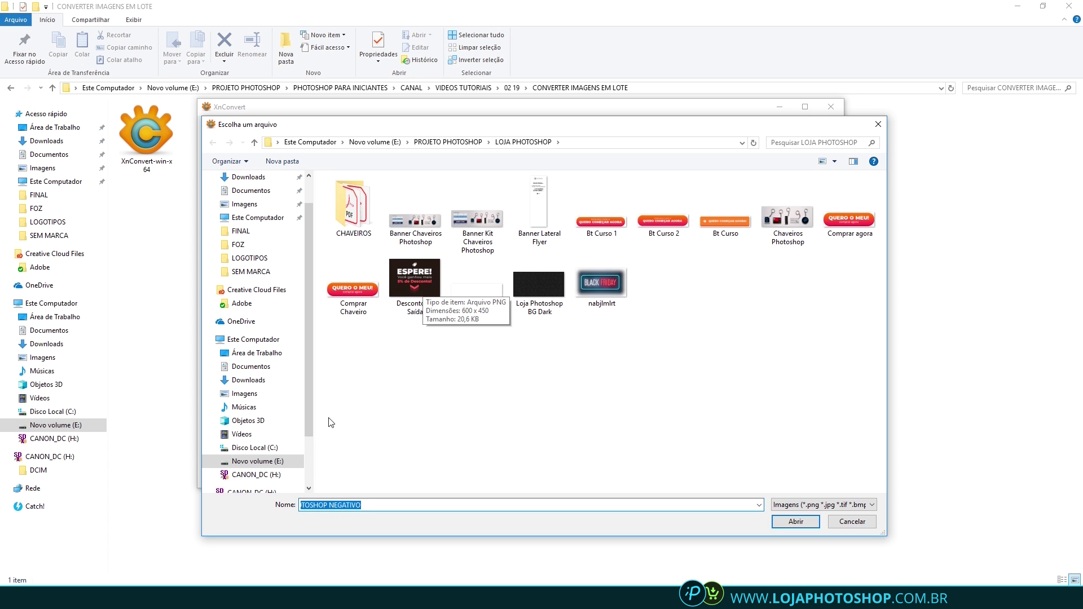
click(257, 461)
double_click(404, 246)
double_click(389, 217)
double_click(368, 186)
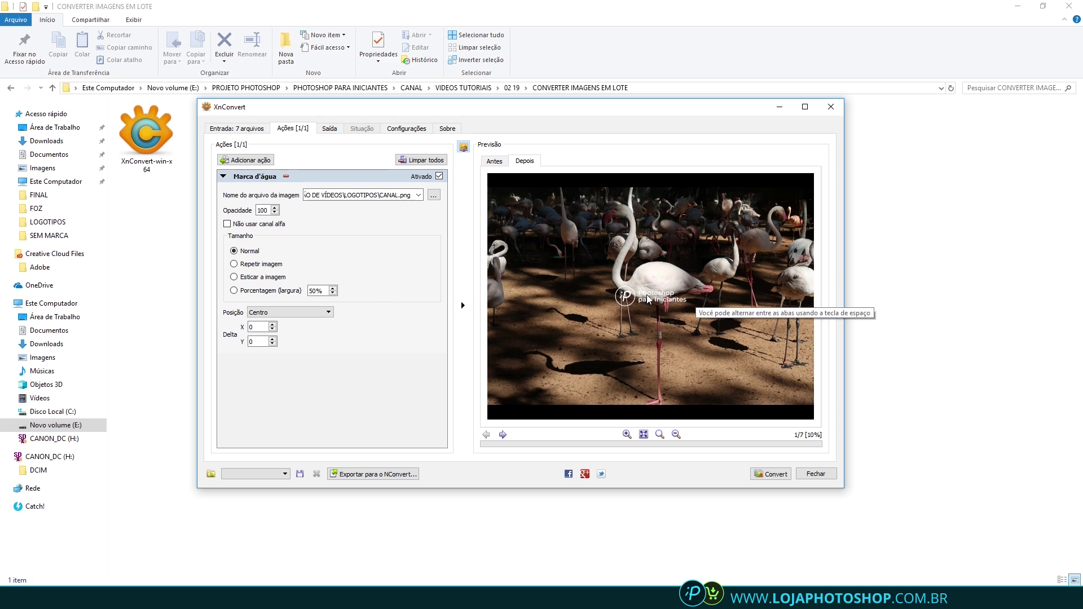
- Position the watermark at Margem superior direita with Delta X -200 and Y 200
click(285, 312)
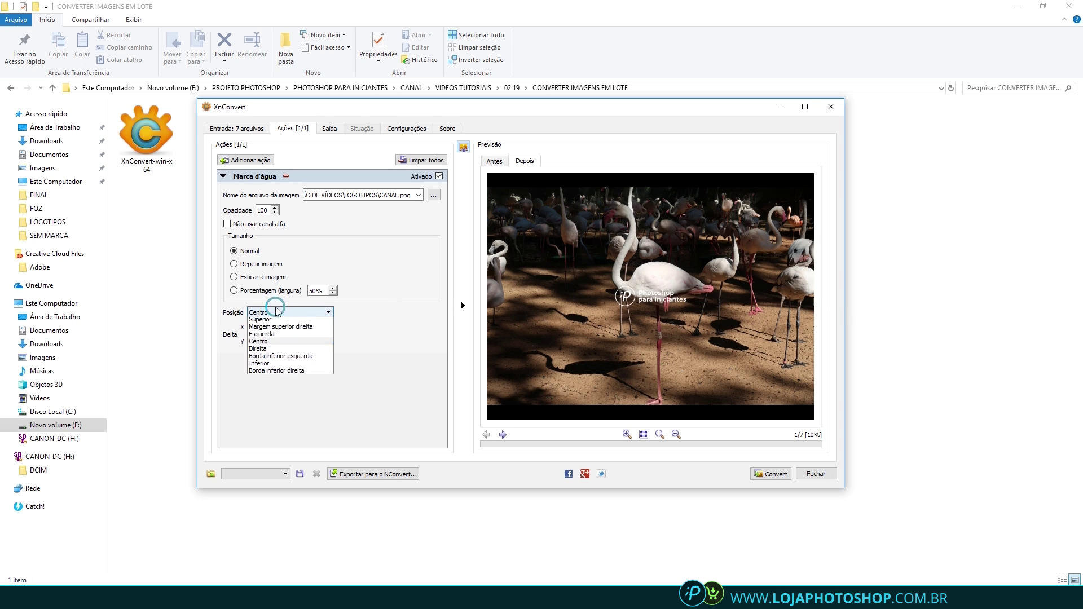
click(287, 337)
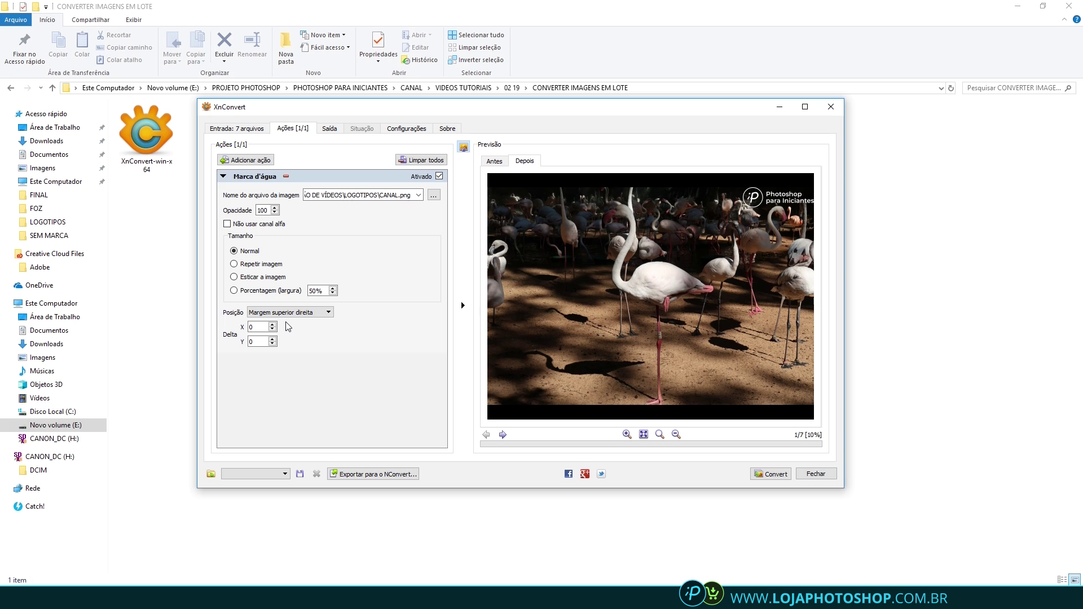
click(273, 326)
text(-200)
key(Tab)
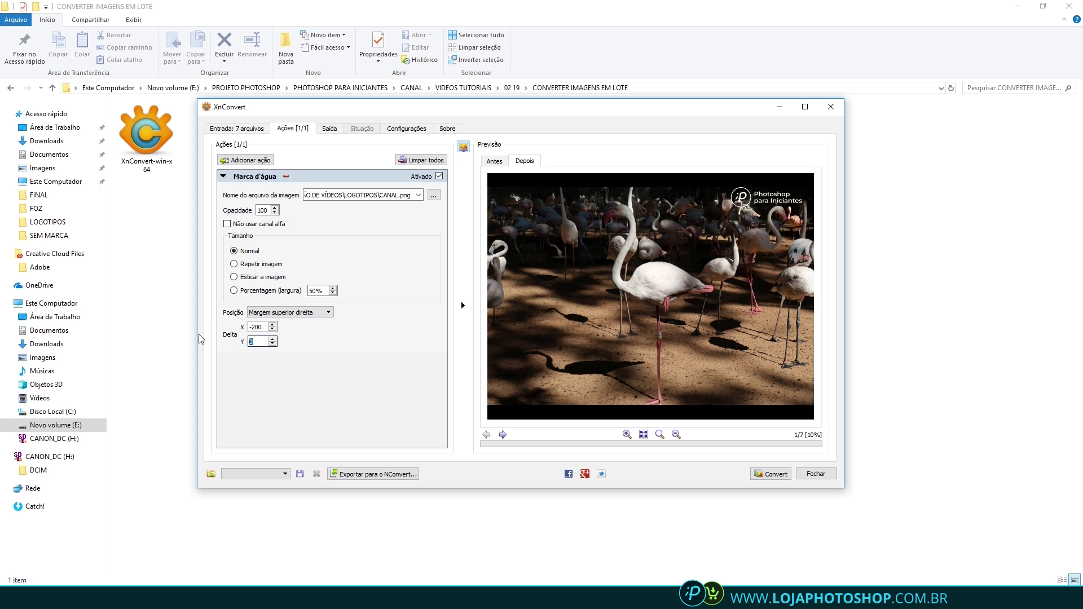
text(200)
- Move the watermark to Borda inferior direita with Delta Y -200 and check its placement on the following photos
click(307, 312)
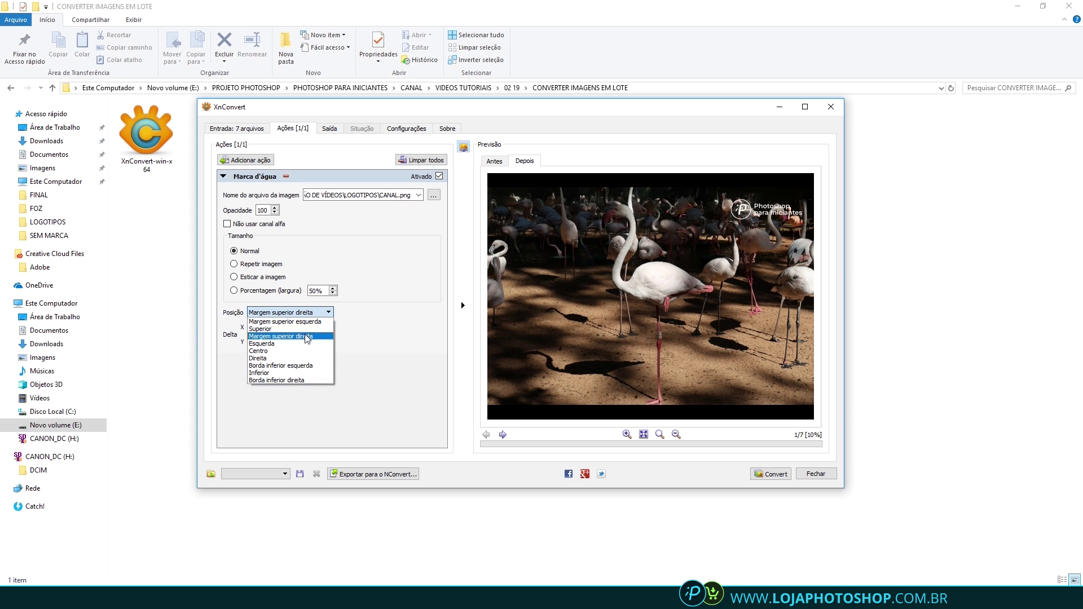
click(290, 380)
double_click(257, 342)
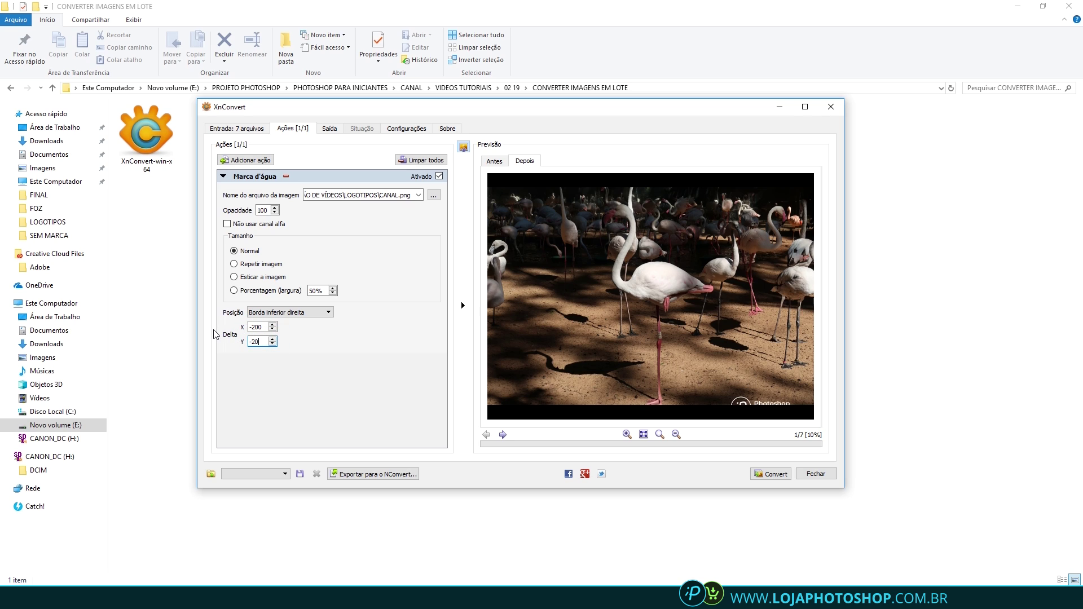
text(0)
key(Return)
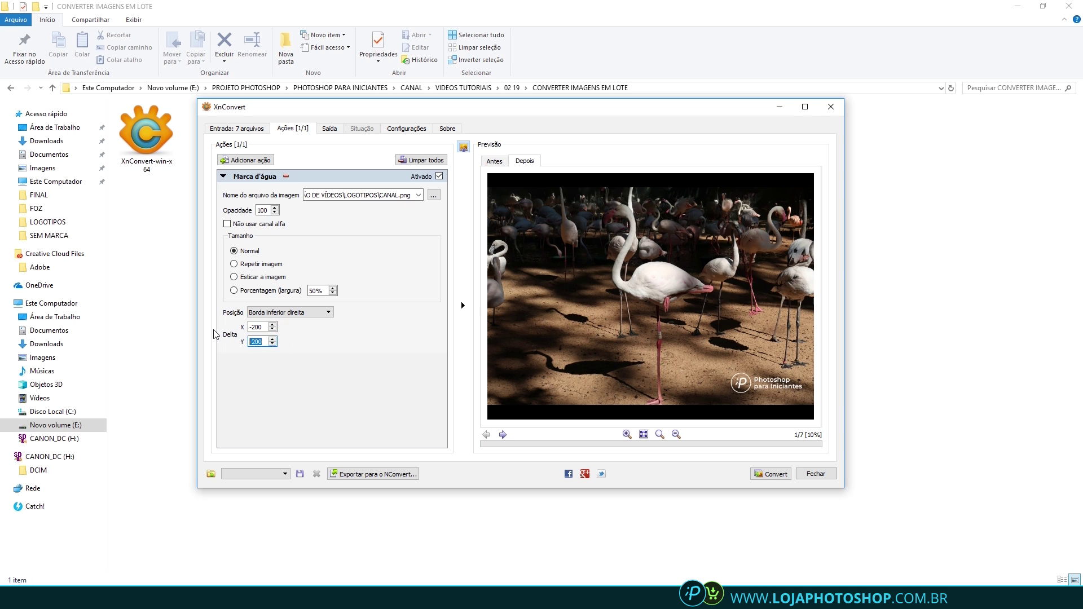
click(503, 434)
click(503, 434)
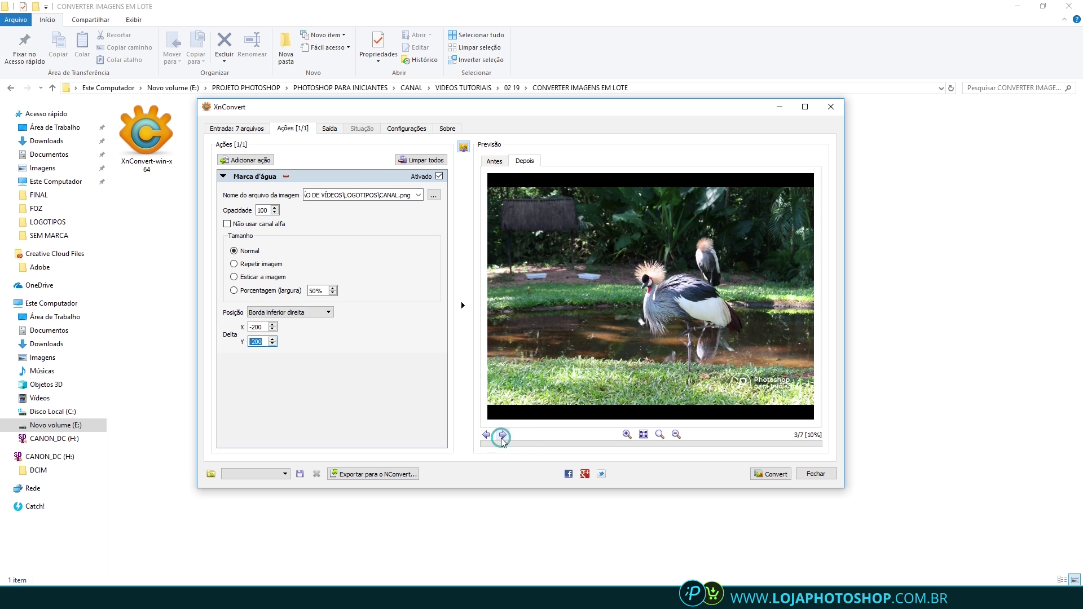
click(503, 434)
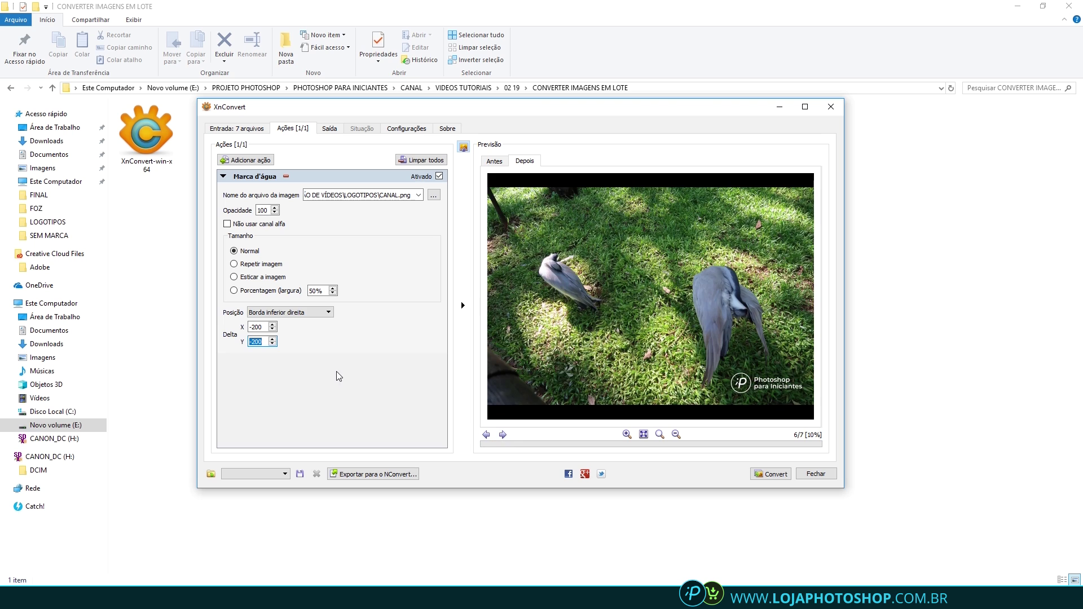
- Add a Curves action that slightly raises the Luminosidade highlights, and preview it on the photos back to the first one
click(248, 160)
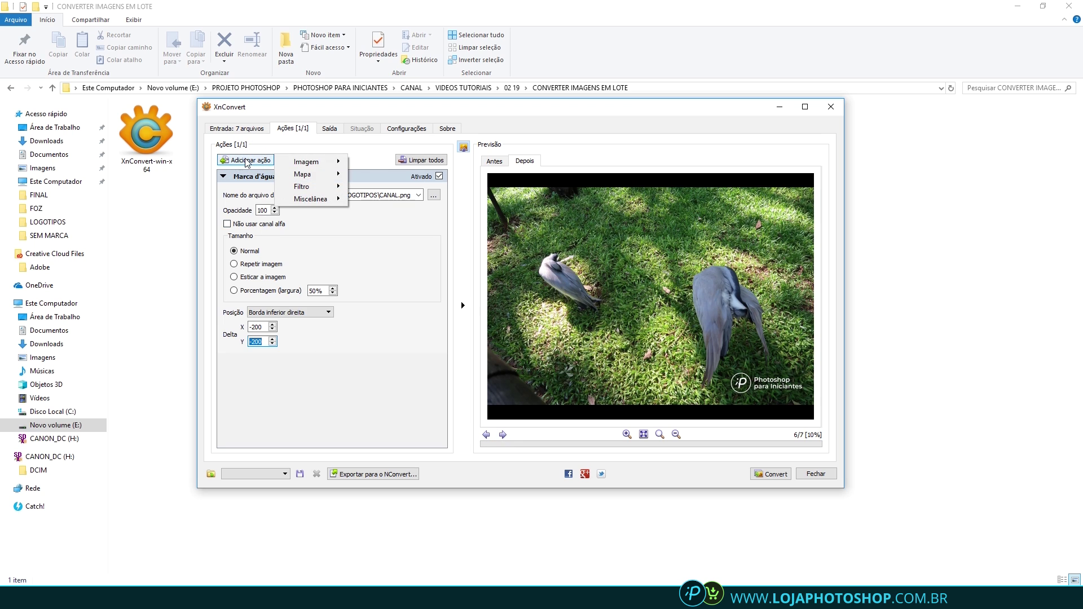
mouse_move(327, 175)
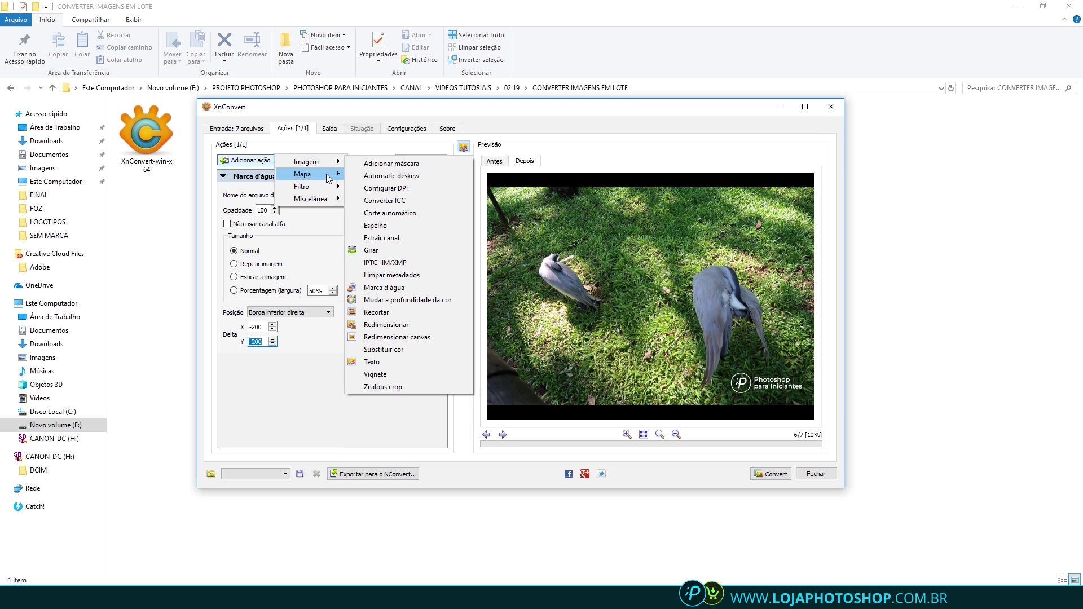
click(389, 250)
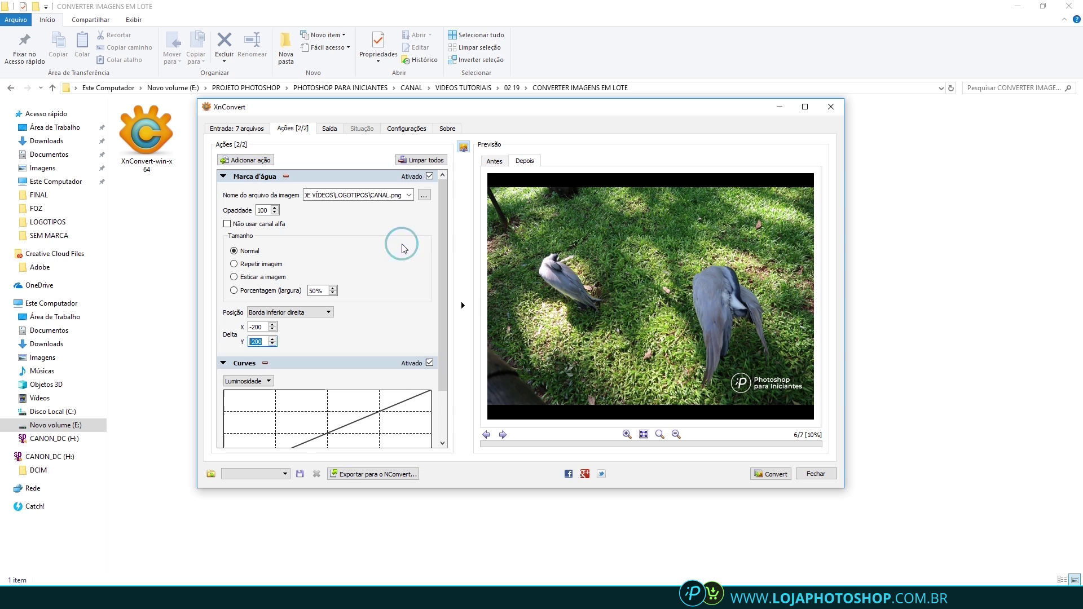
mouse_move(363, 418)
mouse_down()
mouse_move(353, 404)
mouse_move(374, 430)
mouse_move(364, 418)
mouse_move(374, 423)
mouse_move(374, 407)
mouse_up()
scroll(374, 407, down, 2)
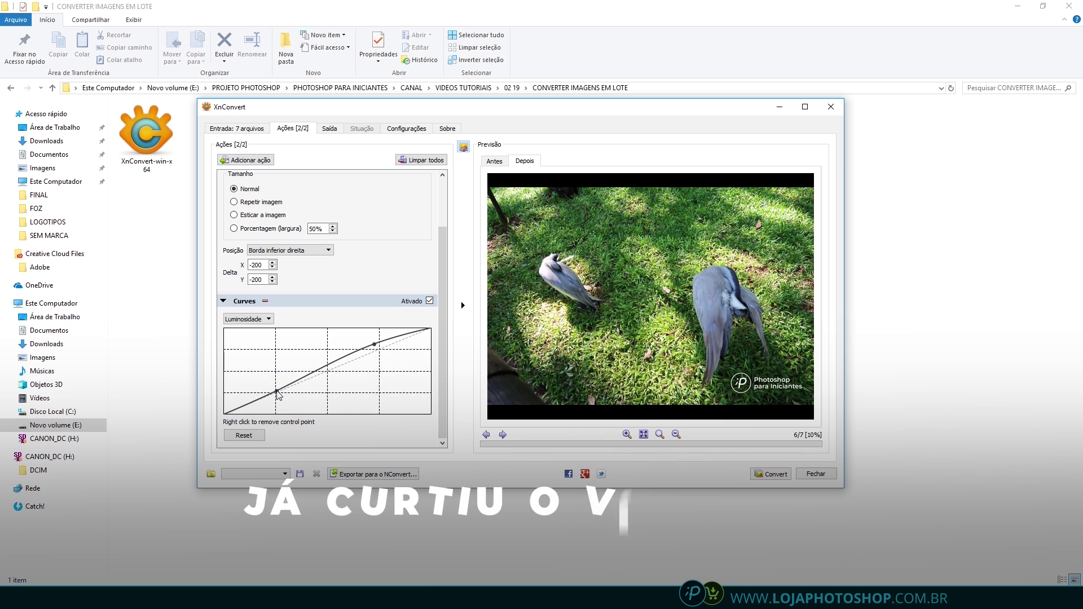
click(487, 434)
click(486, 434)
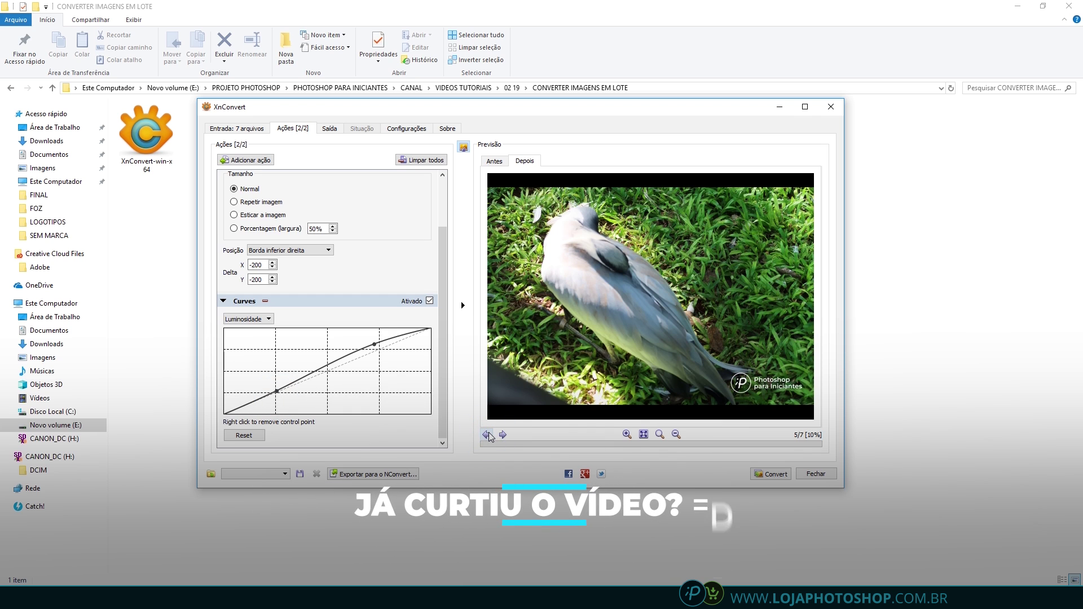
click(487, 435)
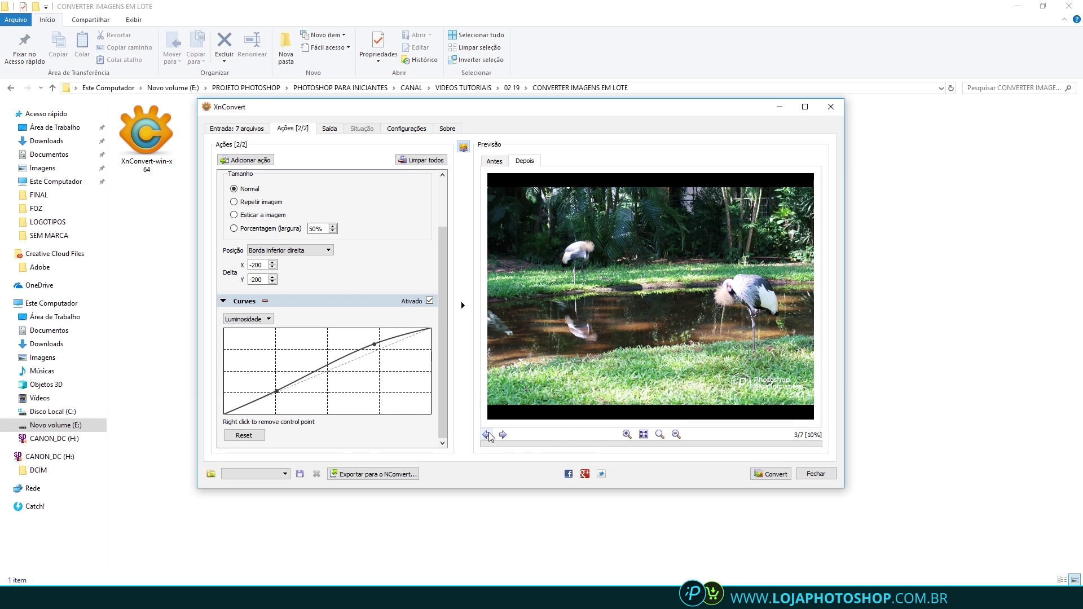
click(486, 434)
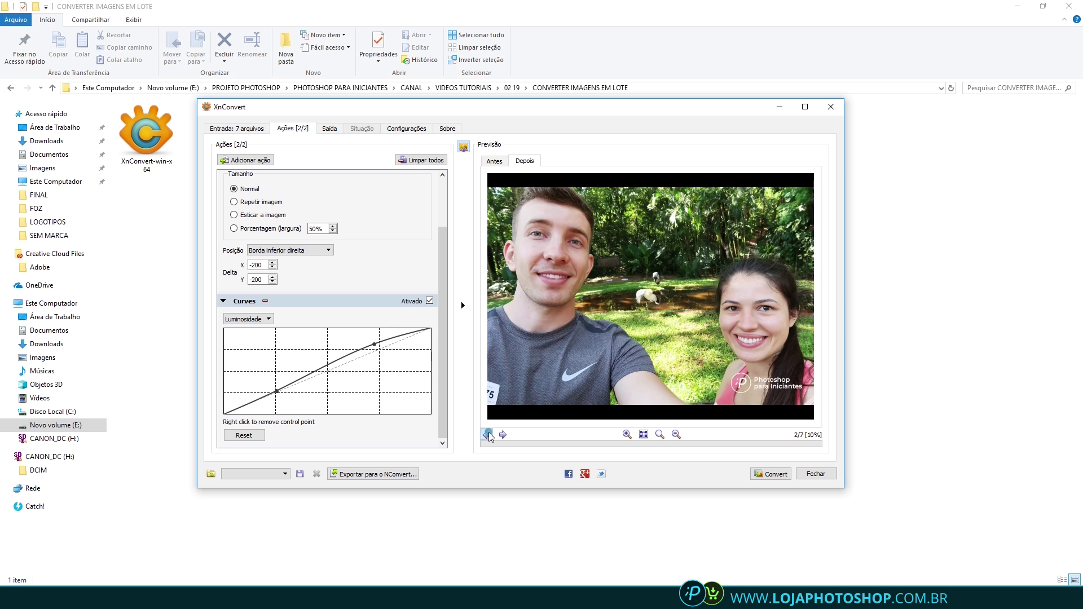
click(486, 434)
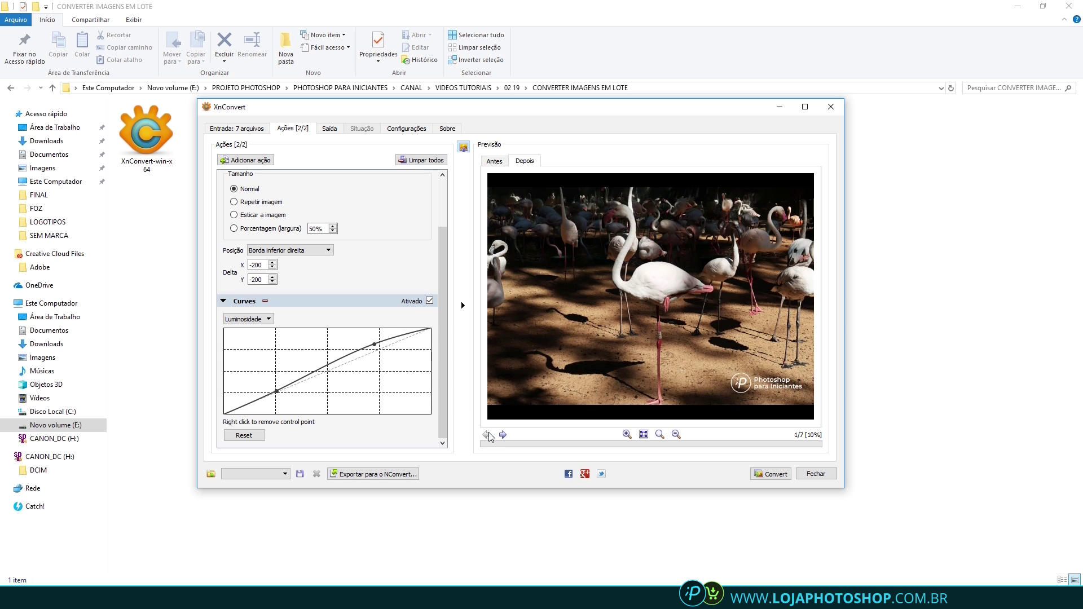
- Choose Português do Brasil [pt_BR] as the program's interface language in the settings
click(329, 130)
click(406, 129)
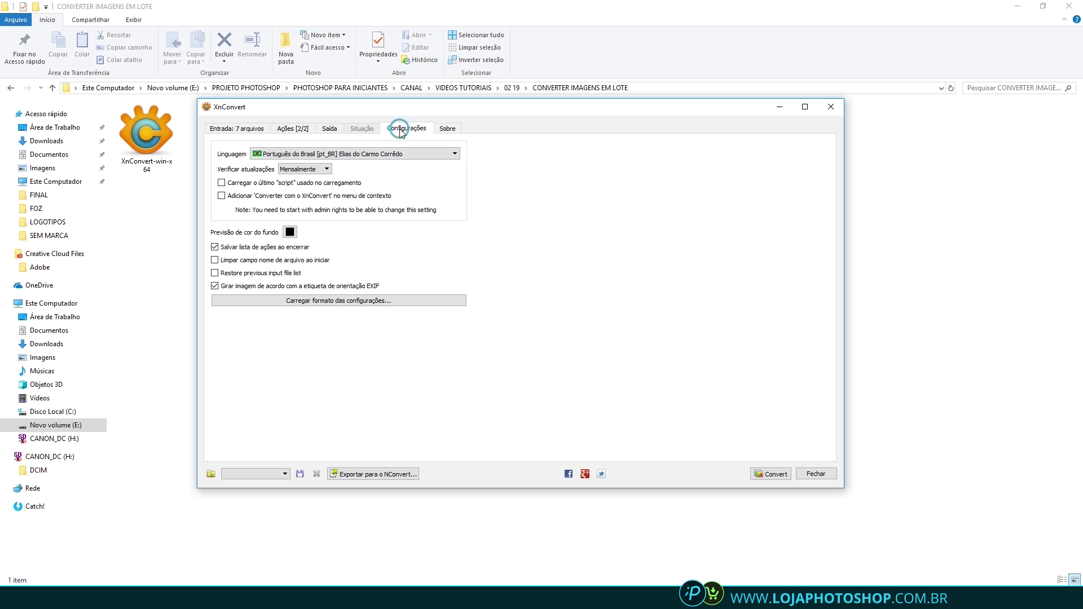
click(361, 154)
scroll(354, 257, down, 1)
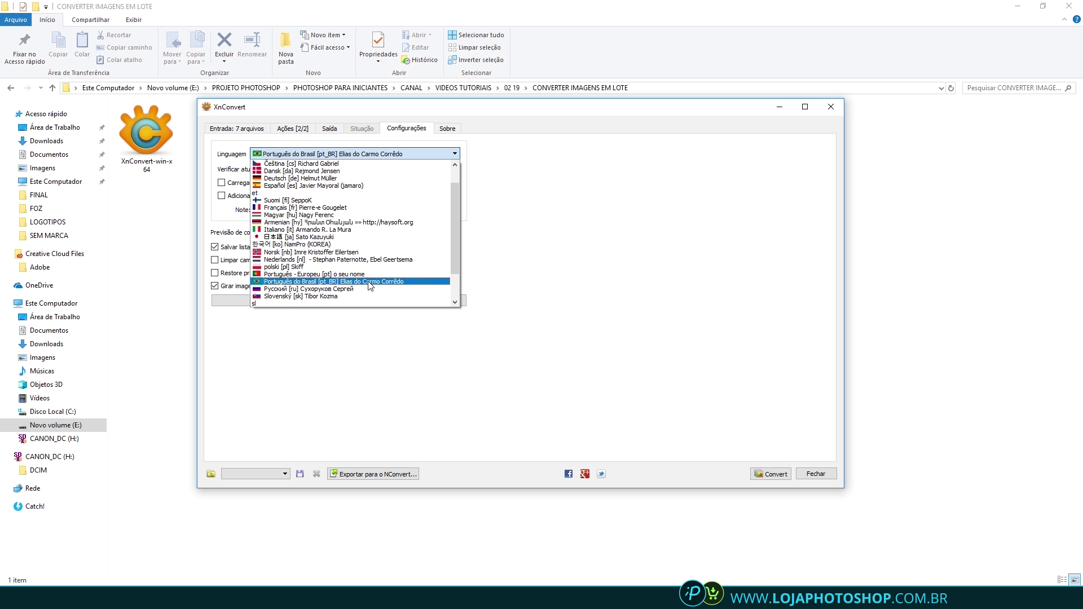
click(371, 282)
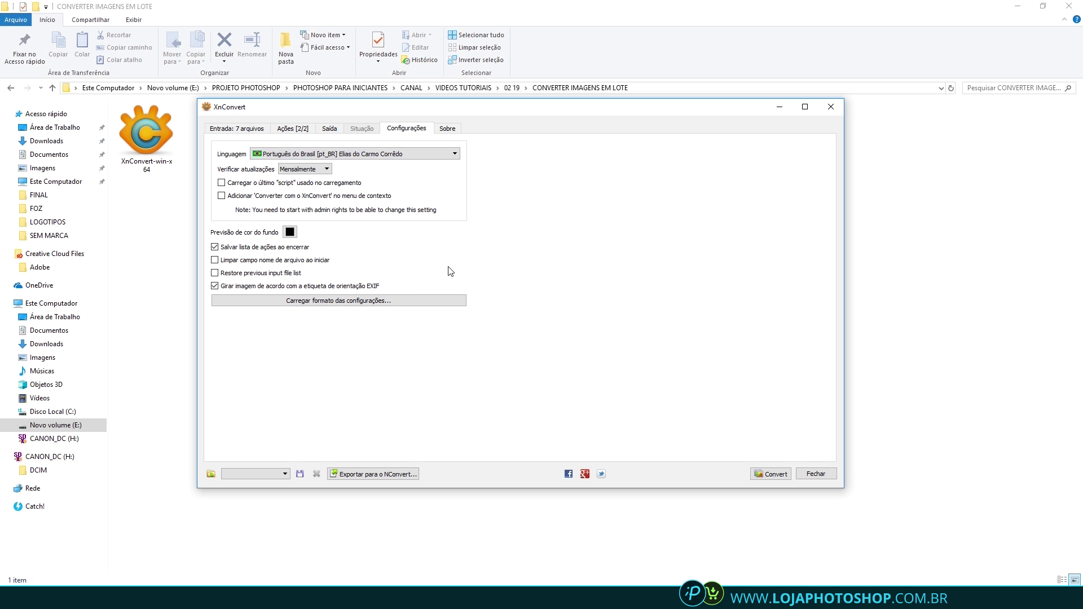
- Set the output file name pattern to {Filename}Convertido, keeping the SEM MARCA destination folder
click(332, 129)
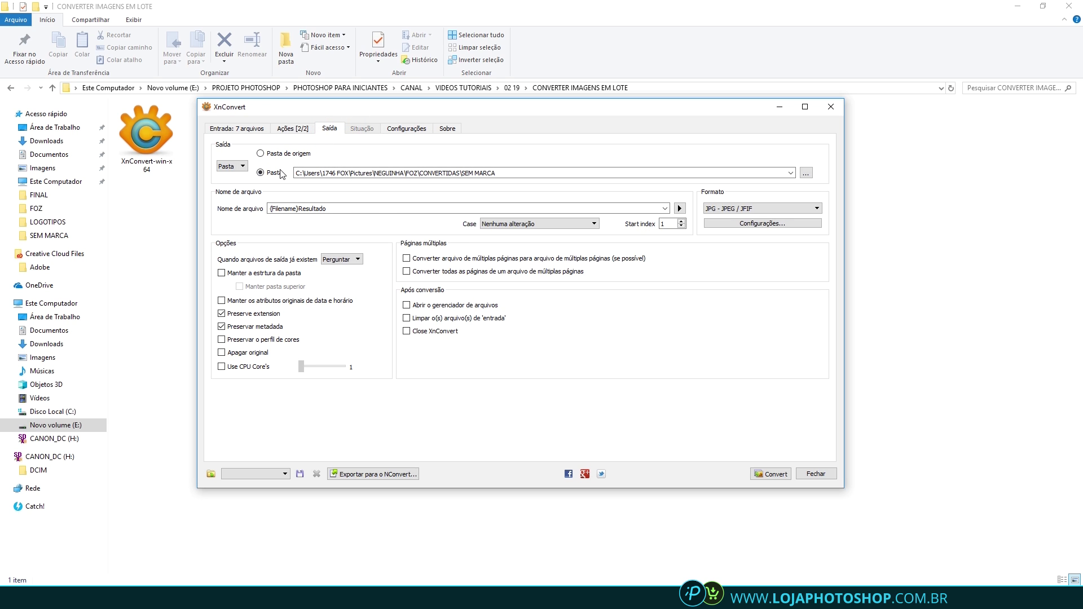
click(806, 174)
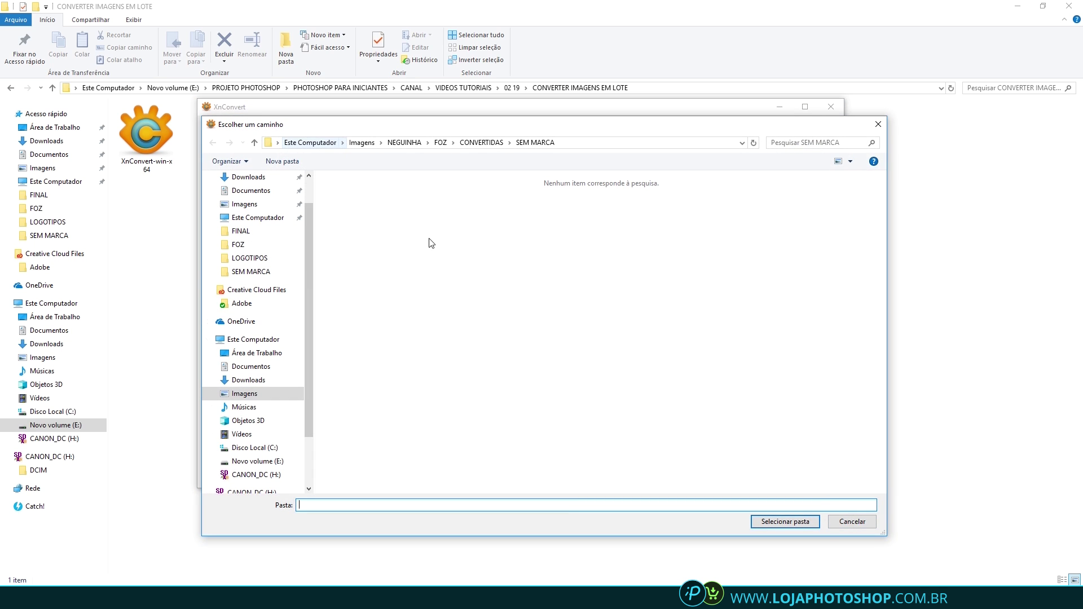
click(843, 522)
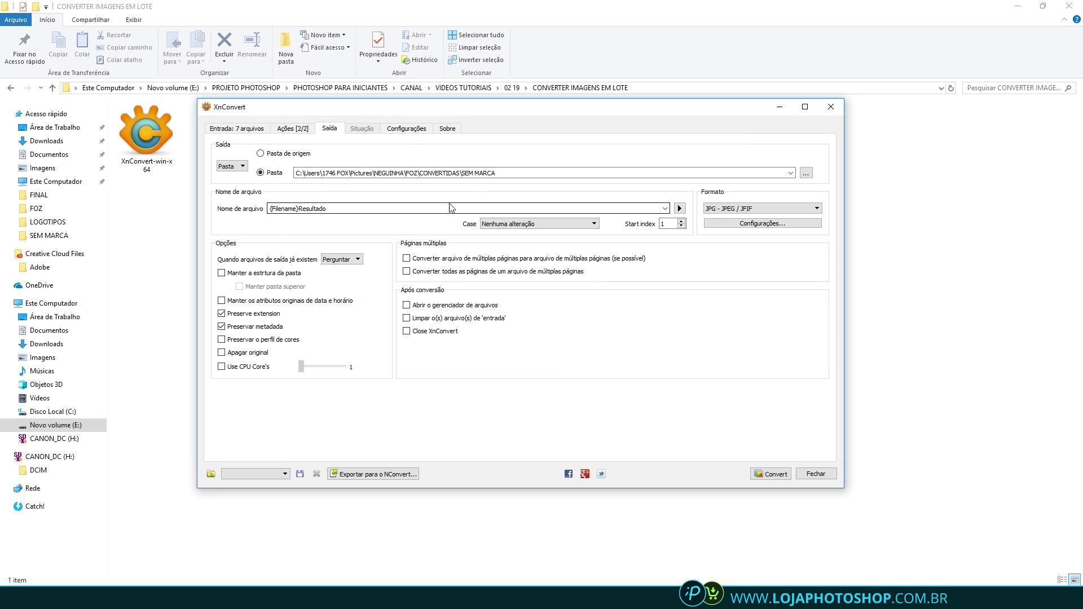
click(271, 209)
drag(298, 209, 329, 209)
key(Caps_Lock)
text(C)
key(Caps_Lock)
text(onvert)
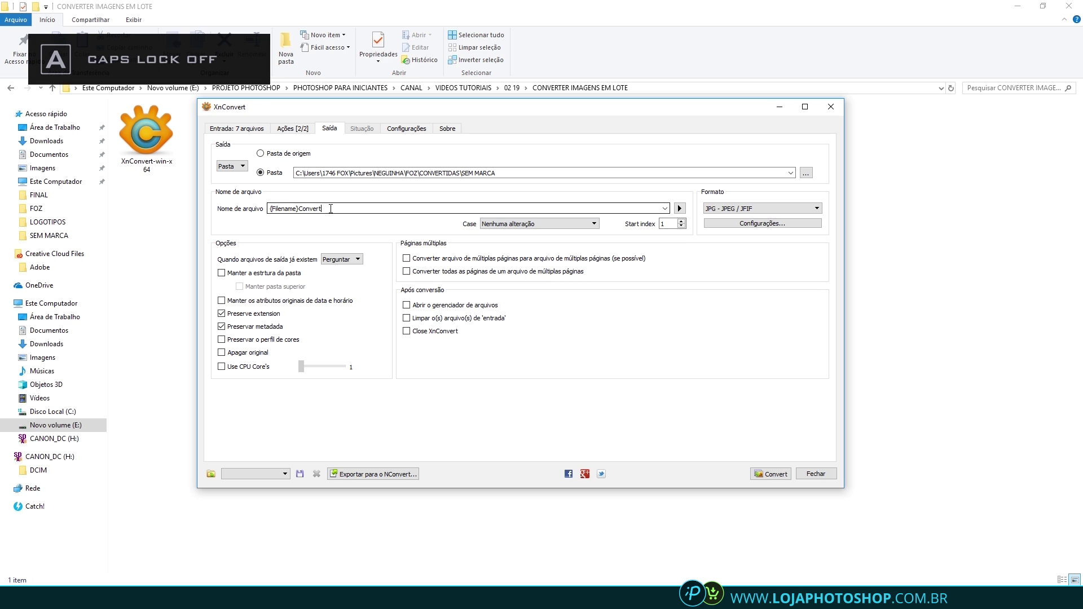
text(ido)
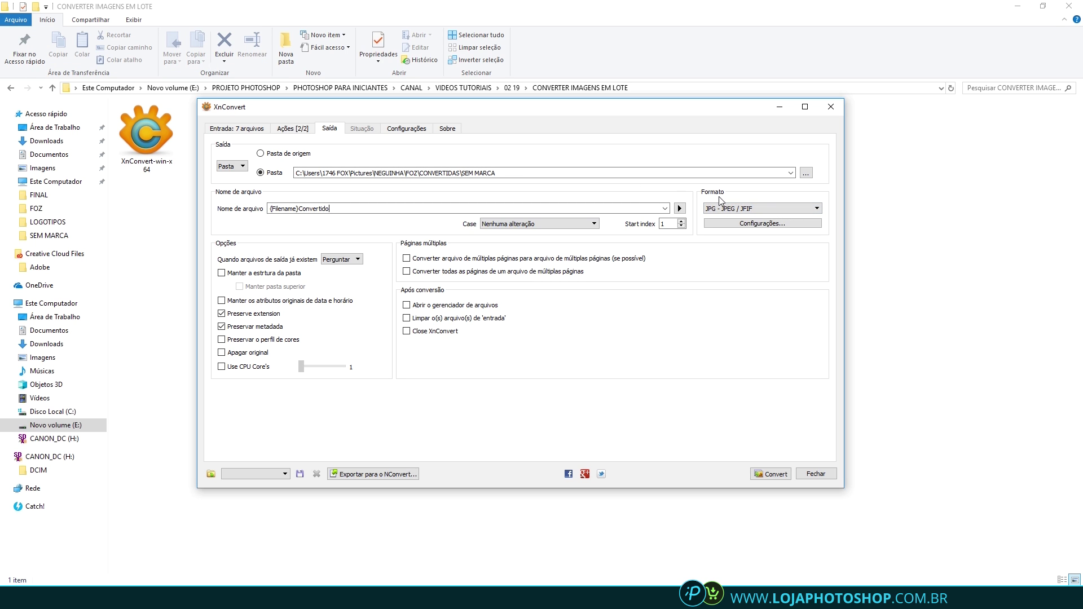
- Browse the available output formats, including the Photoshop and Raw entries, and choose JPG - JPEG / JFIF
click(729, 210)
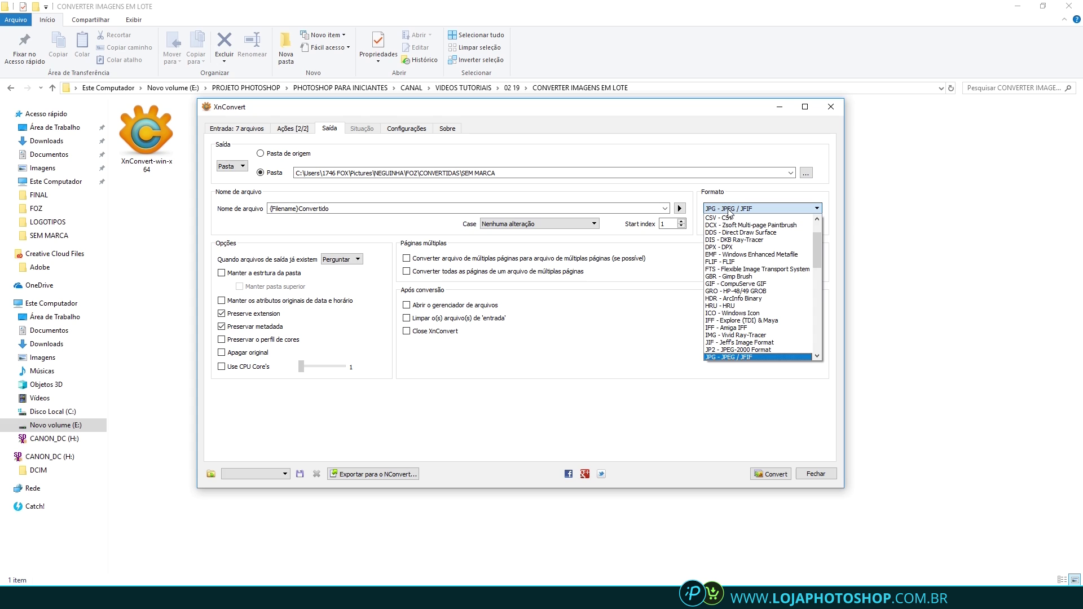
drag(818, 250, 819, 256)
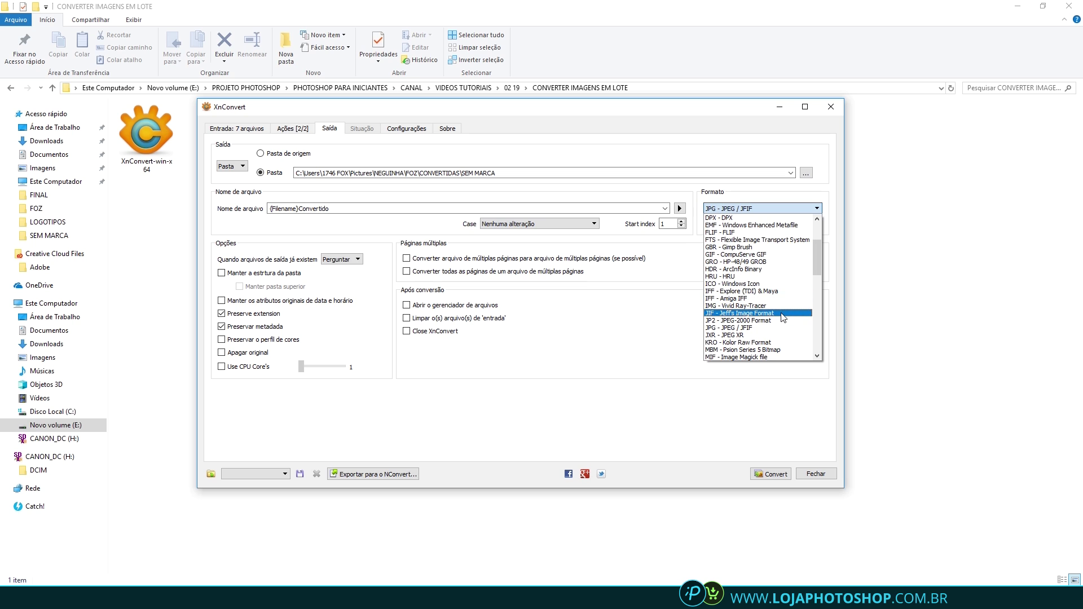
click(780, 329)
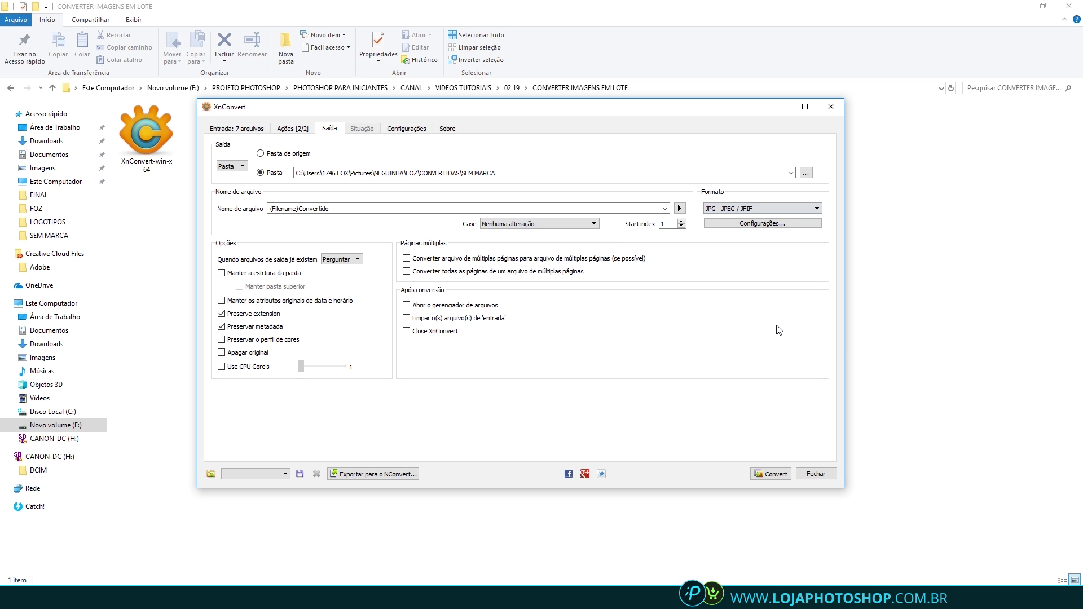
click(775, 209)
drag(813, 253, 802, 314)
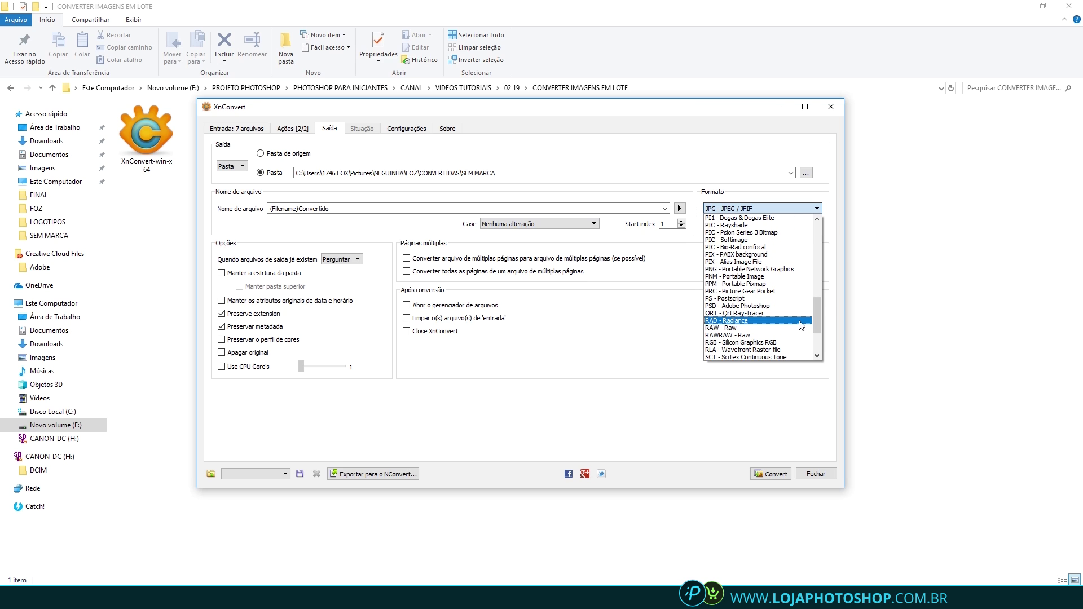
drag(816, 316, 805, 271)
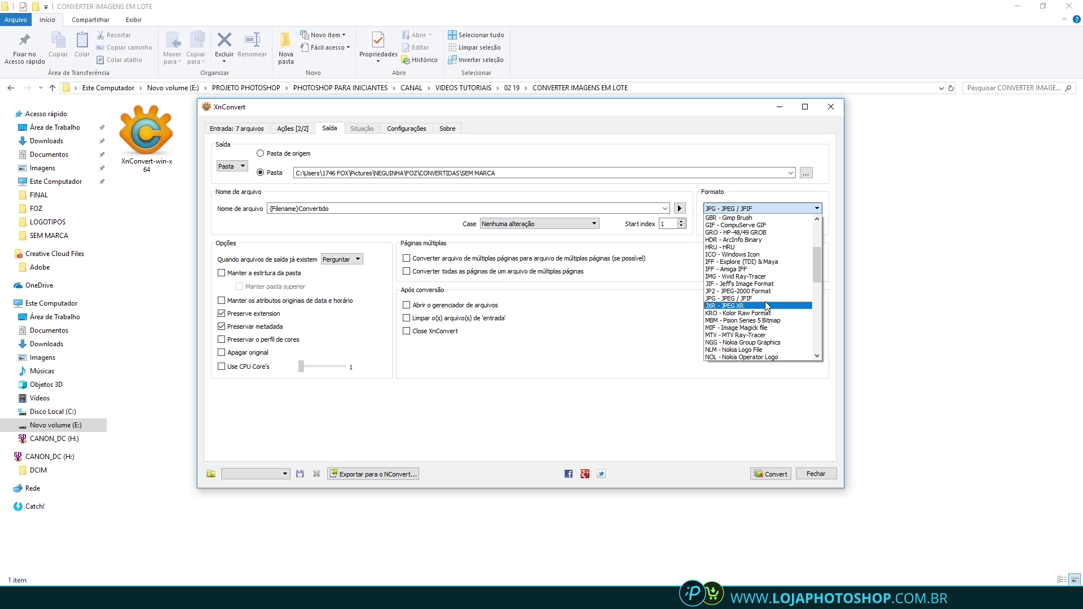
click(764, 299)
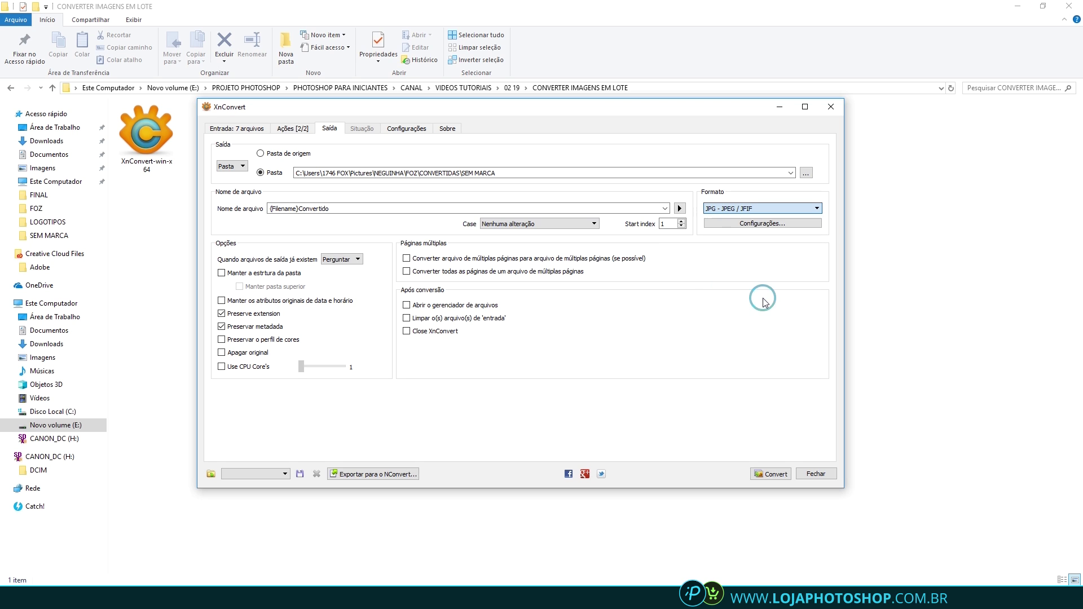
- Review the JPG write settings, including the available DCT methods, and accept them with quality 100 and the Lento method
click(748, 224)
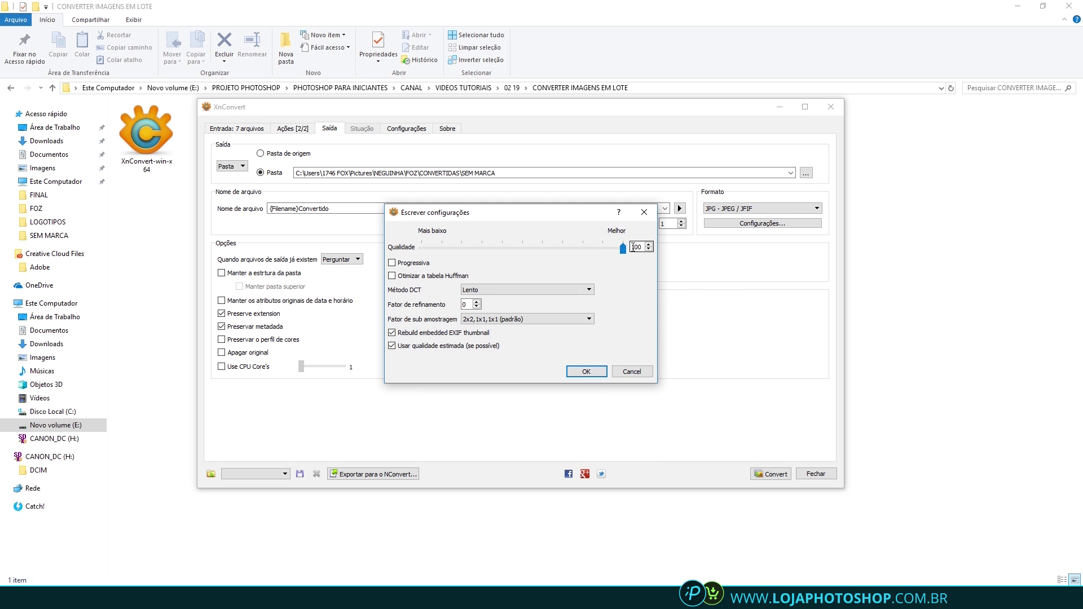
click(593, 288)
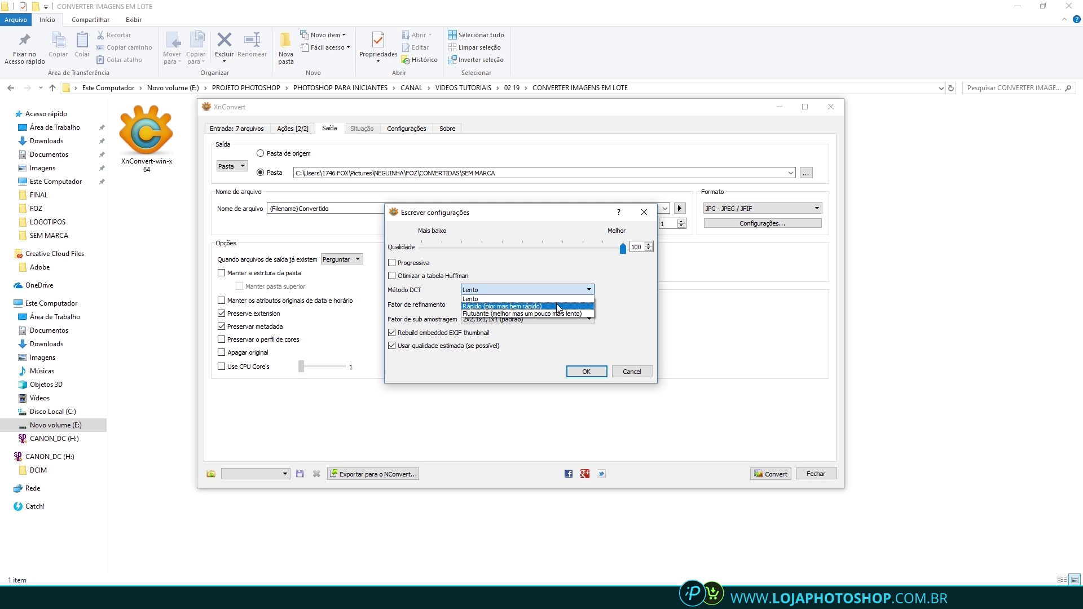
click(635, 291)
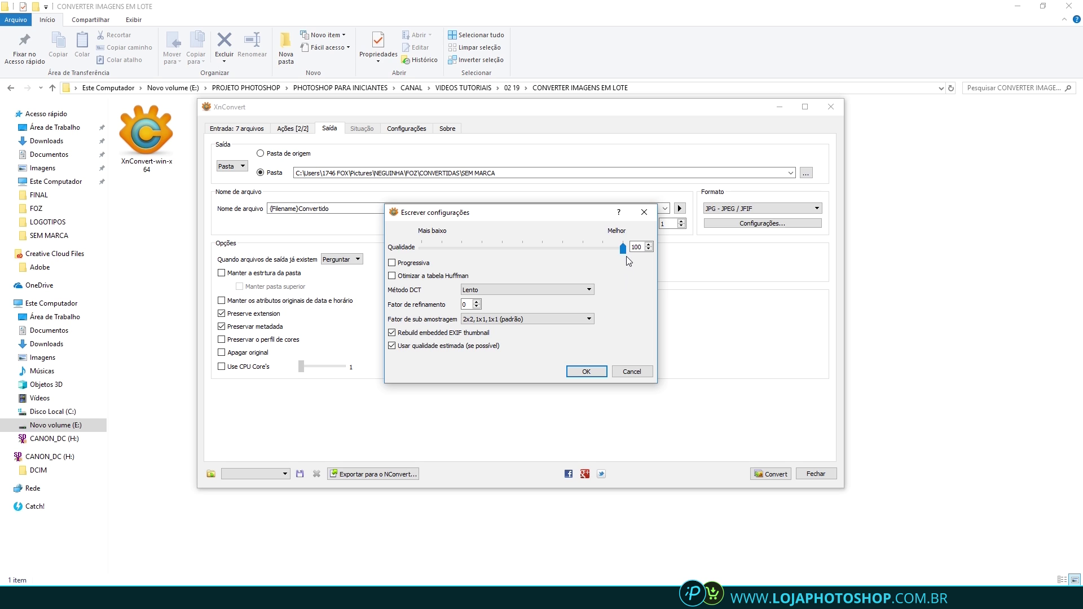
click(593, 372)
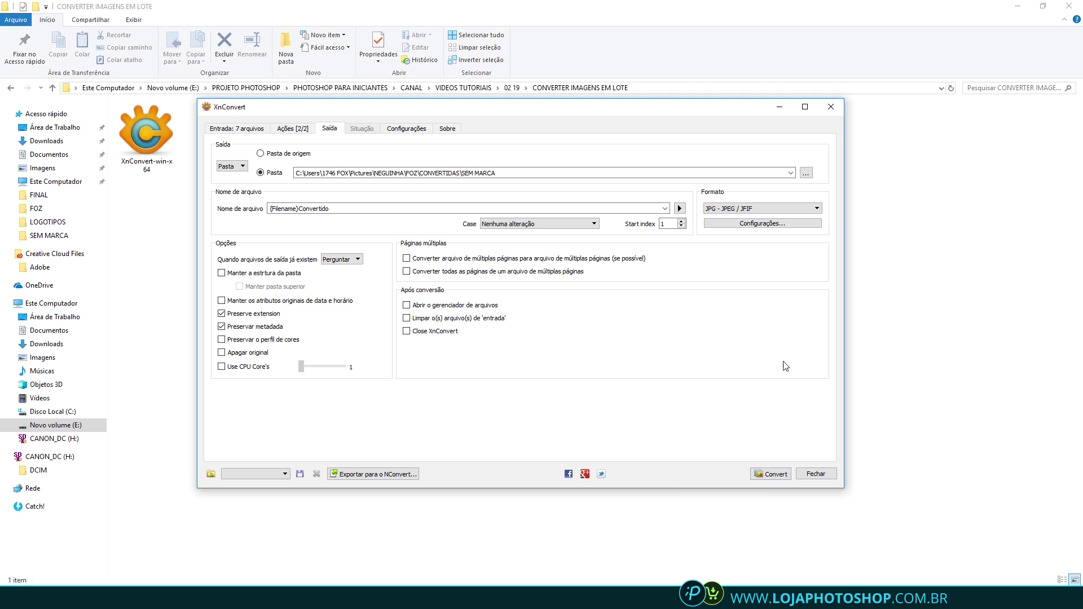
- Set the output folder to CONVERTER IMAGENS EM LOTE, inside VIDEOS TUTORIAIS\02 19 of the PROJETO PHOTOSHOP folder on drive E
click(805, 174)
click(253, 461)
double_click(372, 330)
double_click(372, 206)
double_click(363, 194)
double_click(362, 193)
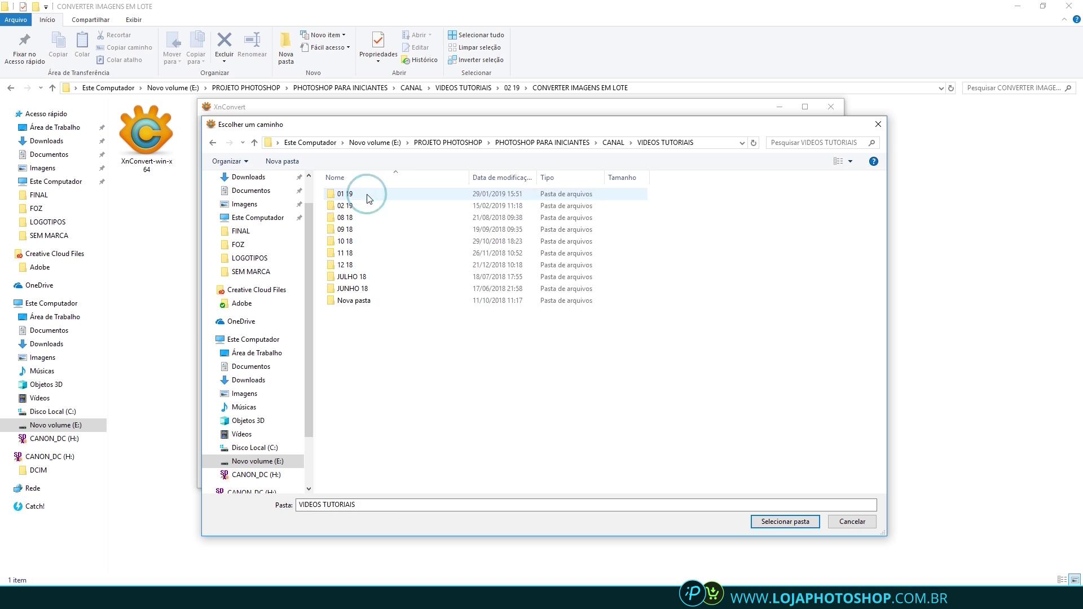
double_click(363, 193)
double_click(363, 194)
click(769, 522)
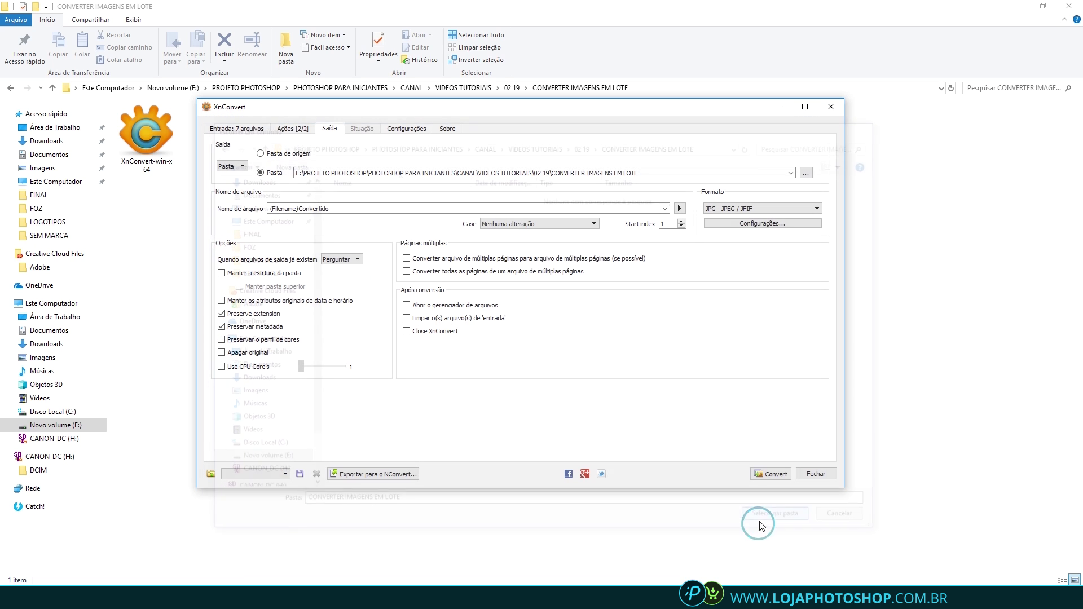
- Convert the whole batch of photos and switch to the File Explorer window of the CONVERTER IMAGENS EM LOTE folder
click(772, 474)
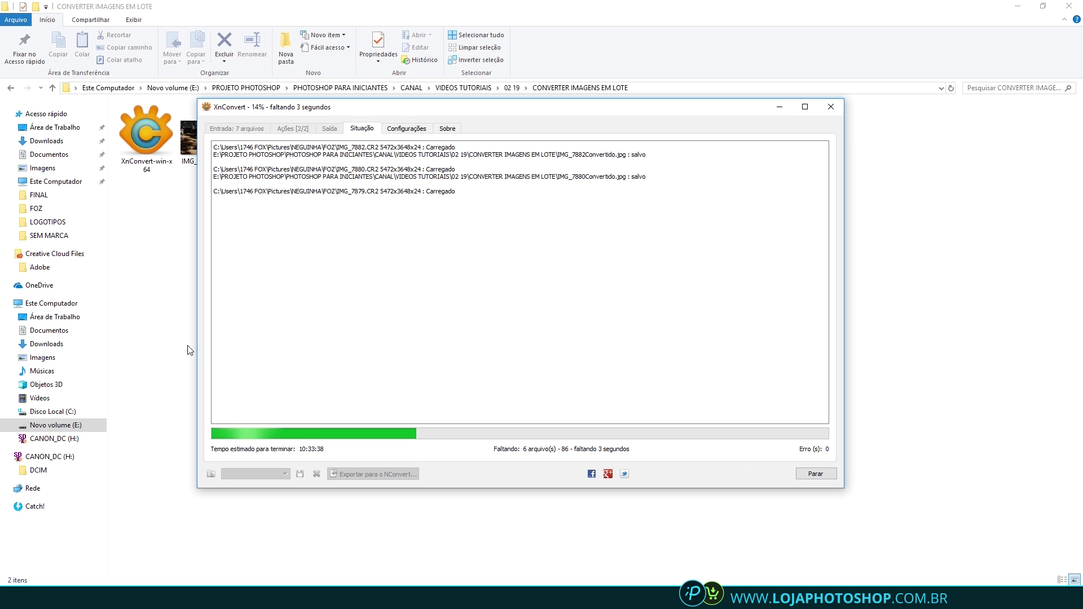
click(159, 307)
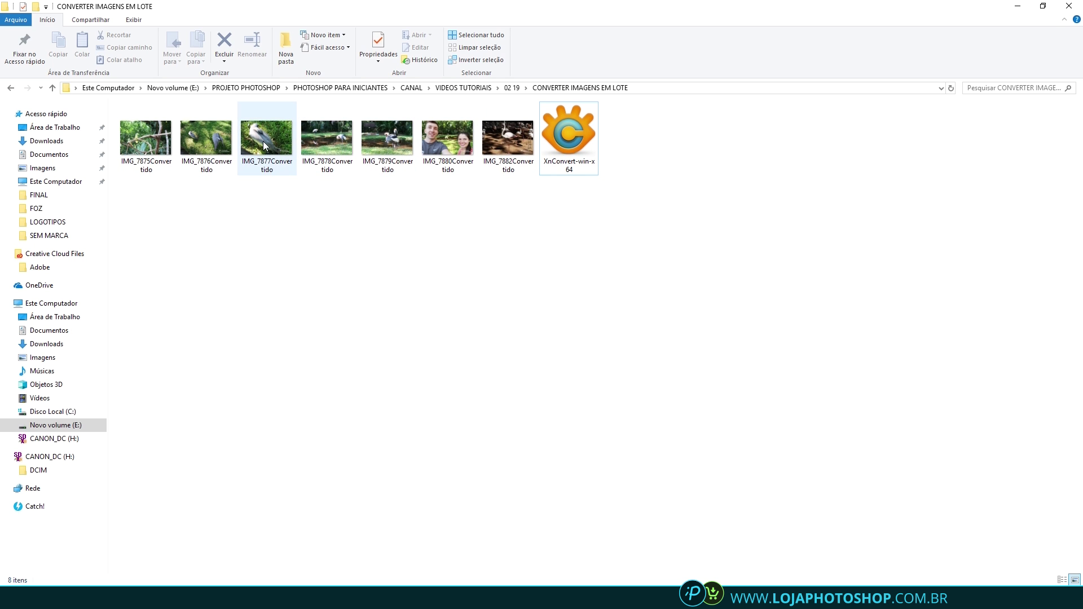
- Open IMG_7875Convertido in the Photos app and go through the following converted photos to check the watermark and curves
click(158, 143)
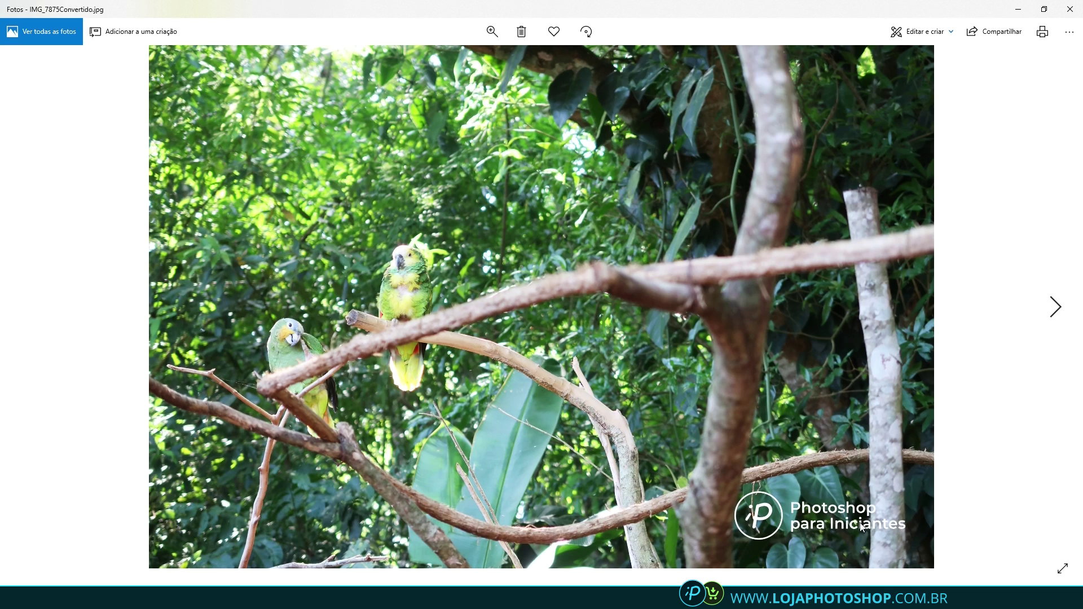
key(Right)
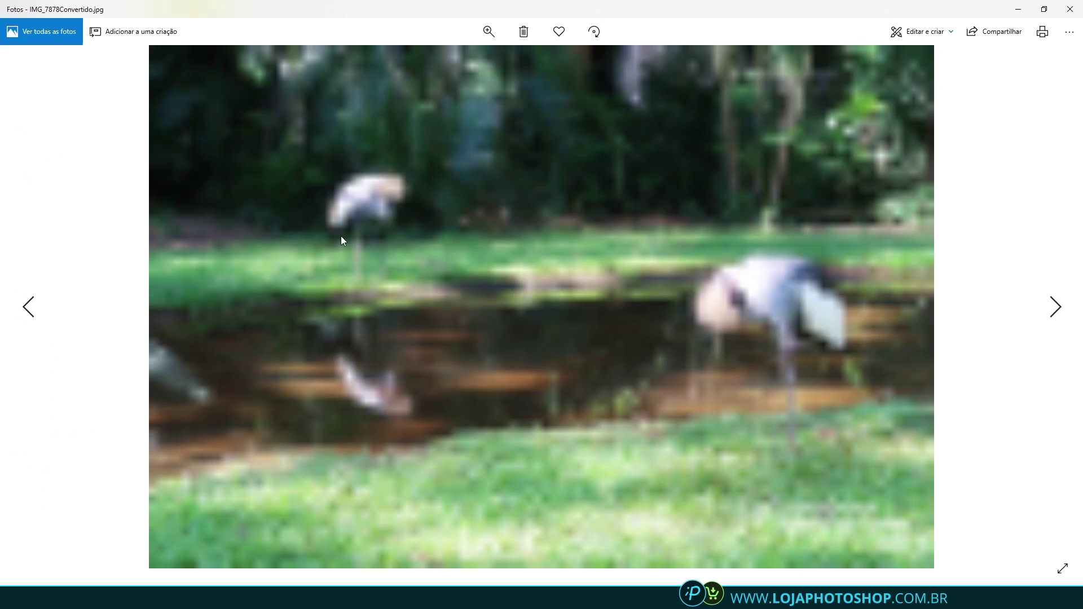
key(Right)
key(Right)
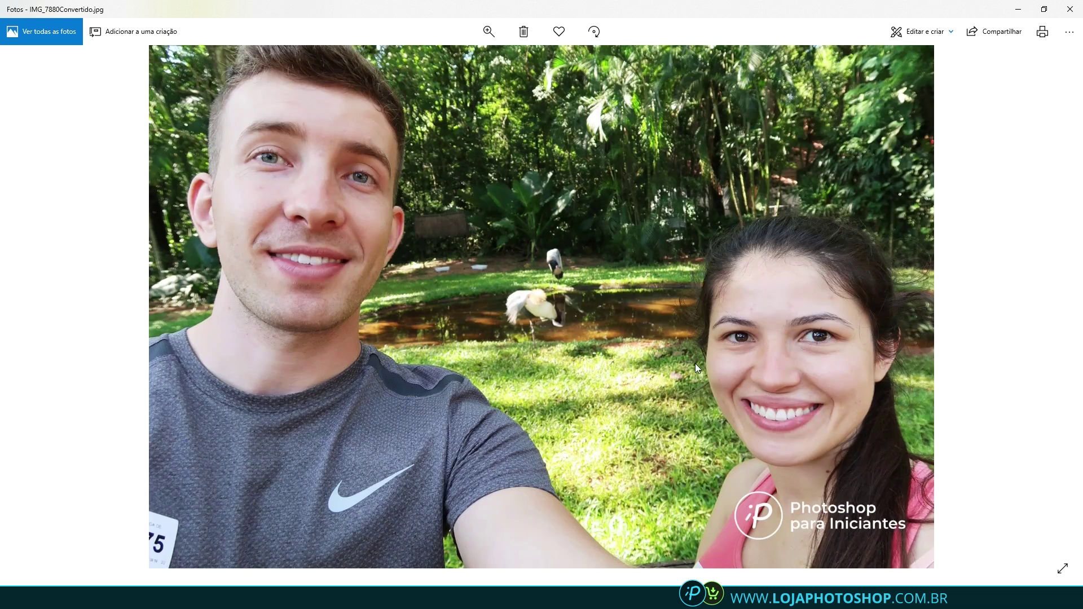
key(Right)
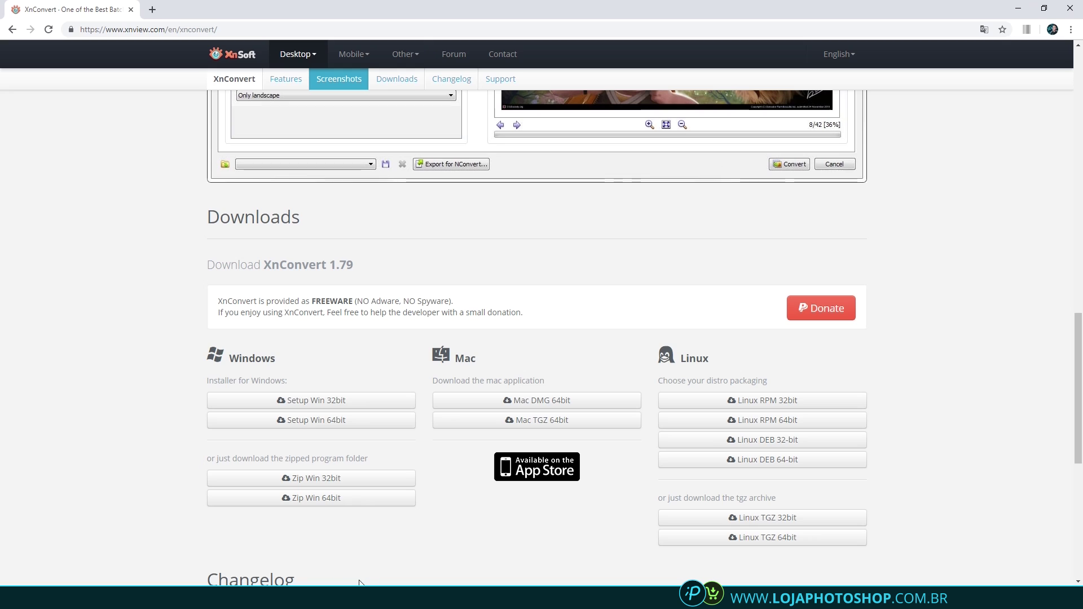
scroll(303, 375, up, 18)
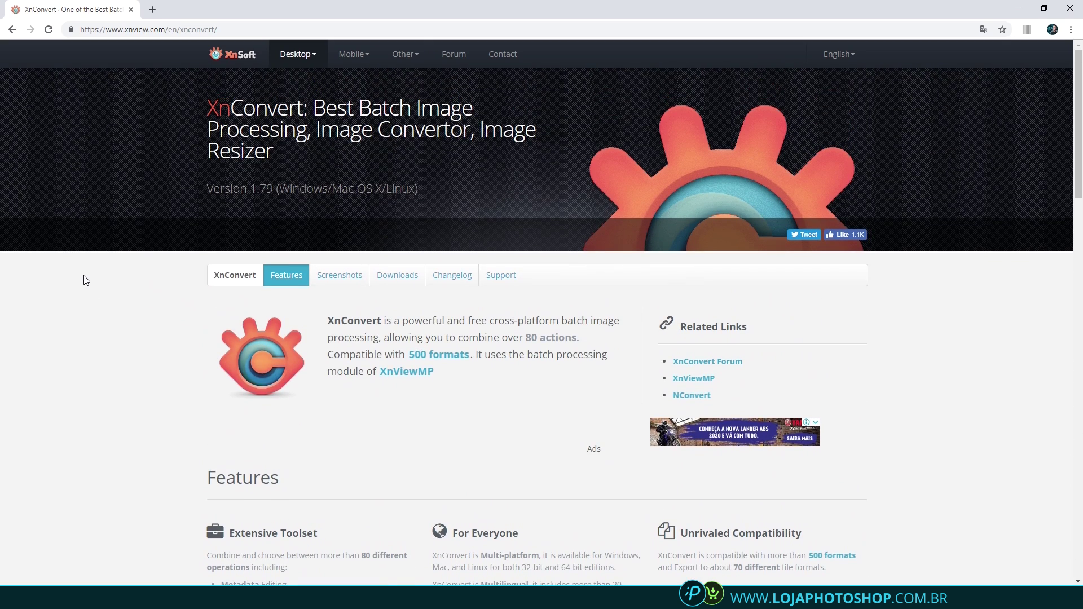